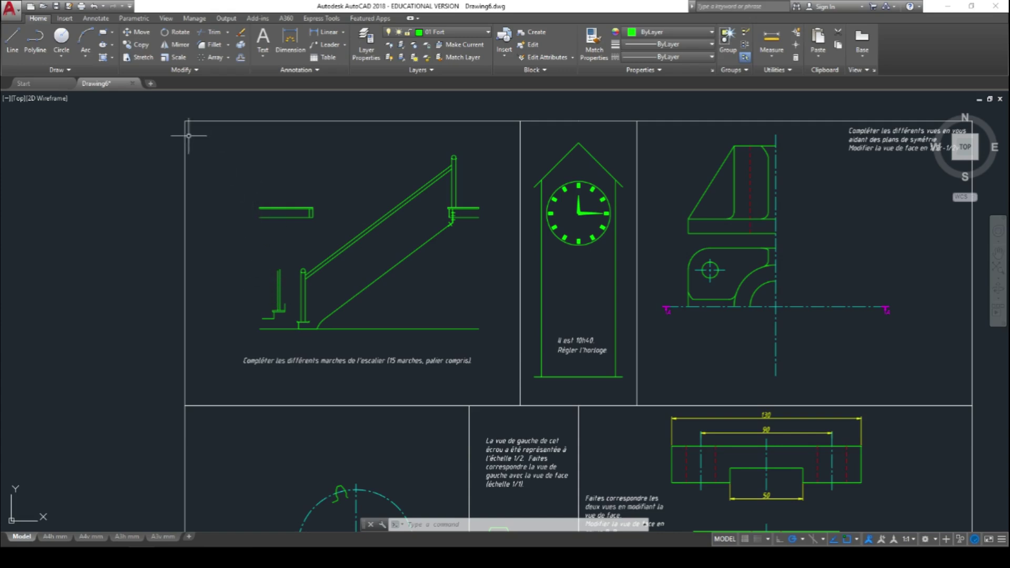
# - Copy the sample step with its balusters and both risers from the riser's foot onto the end of the staircase's first step
pyautogui.click(138, 45)
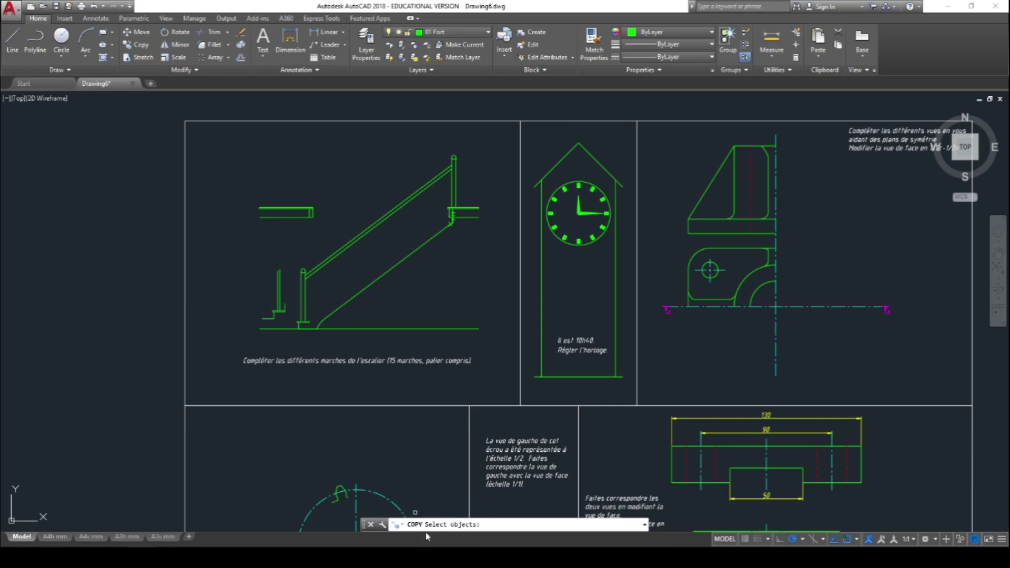
pyautogui.click(265, 261)
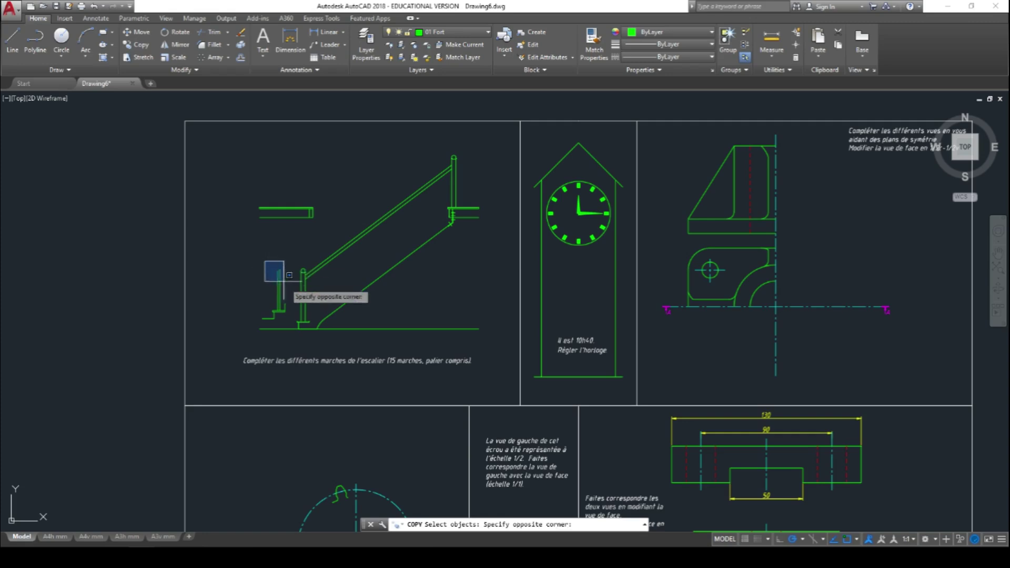
pyautogui.click(297, 321)
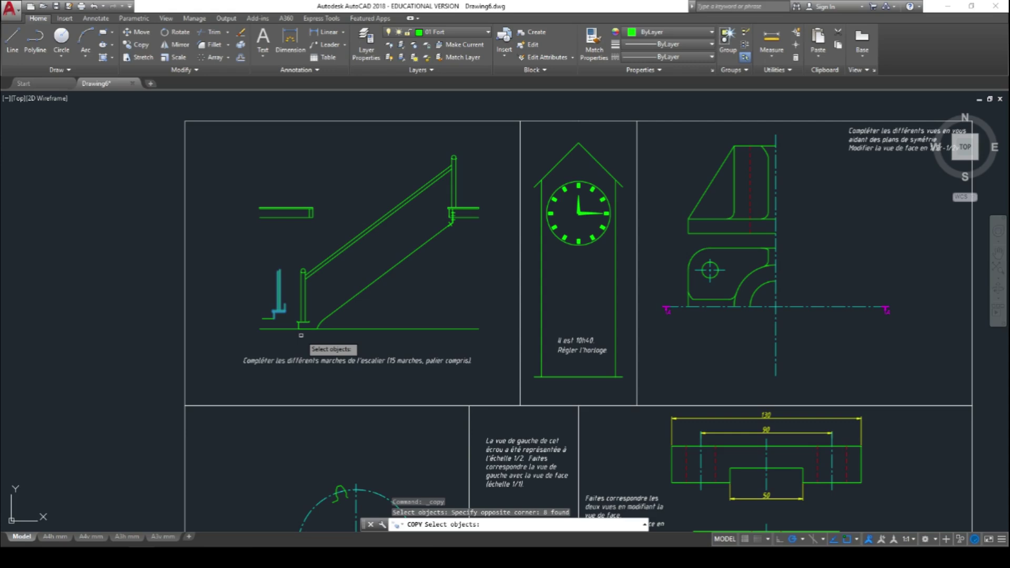
pyautogui.press('Return')
pyautogui.scroll(4, 301, 346)
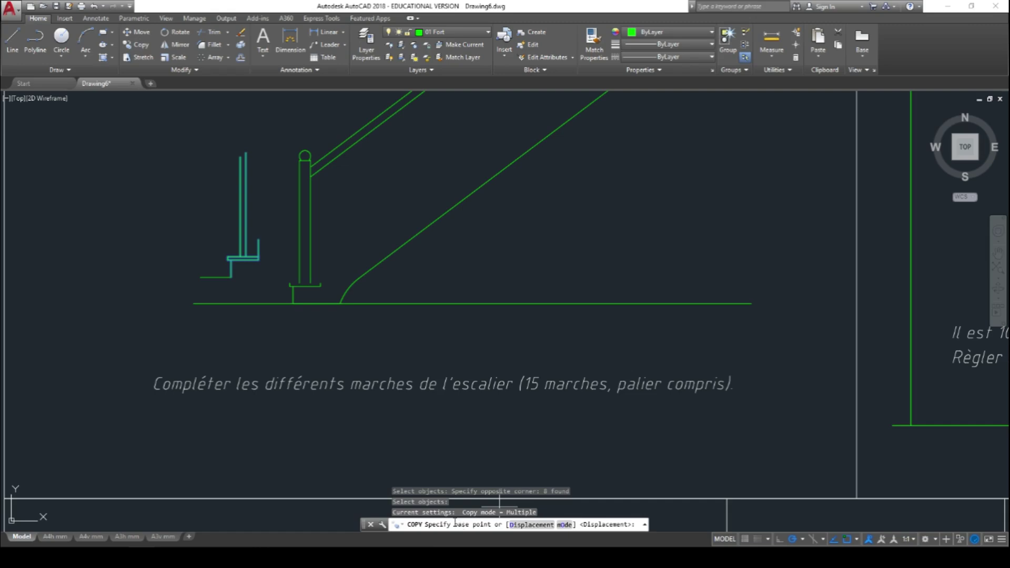
pyautogui.click(232, 277)
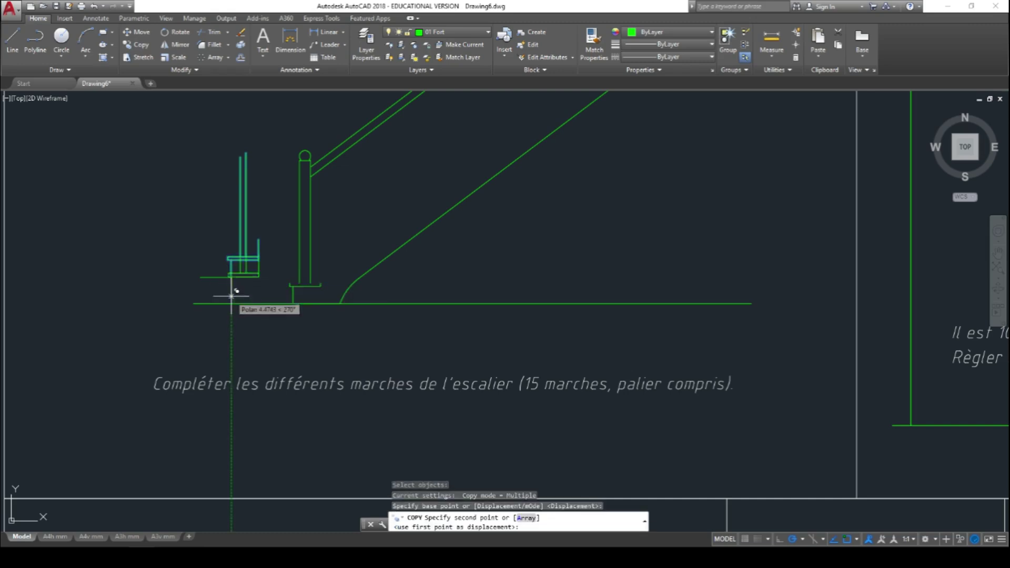
pyautogui.click(321, 283)
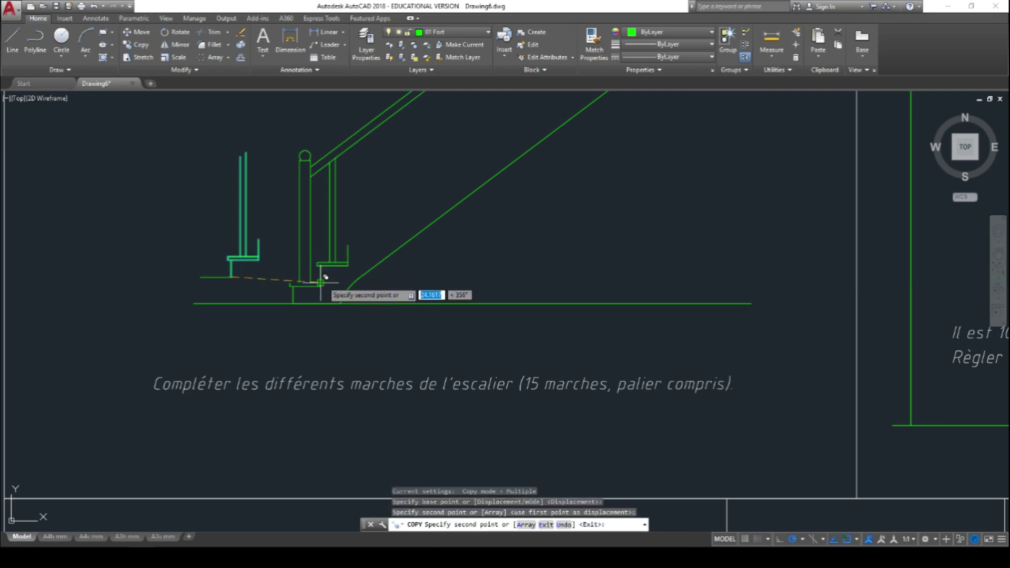
pyautogui.press('Return')
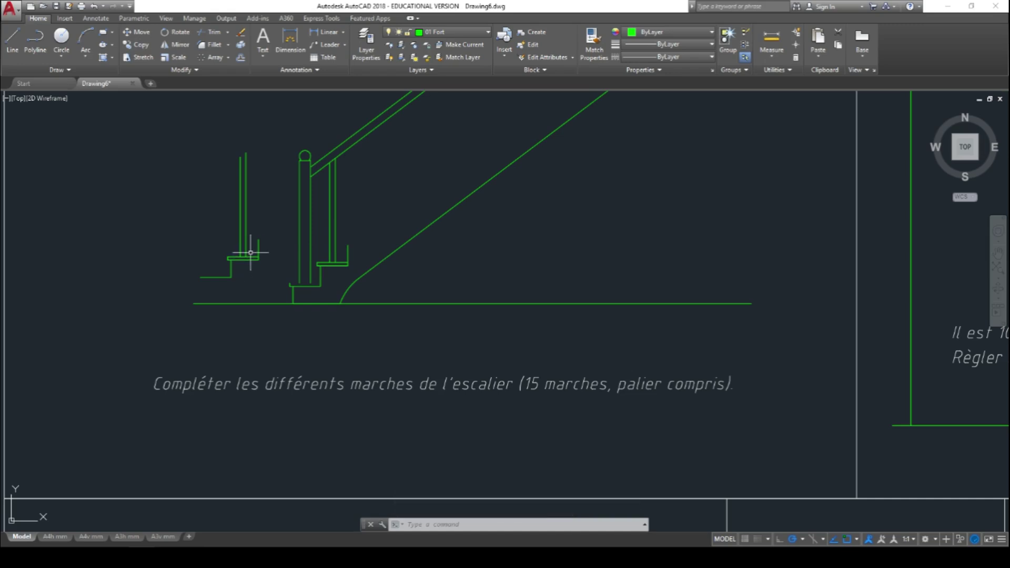
# - Copy the sample step without its lower riser, from the underside of its tread, onto the top of the staircase's newly placed riser
pyautogui.click(134, 47)
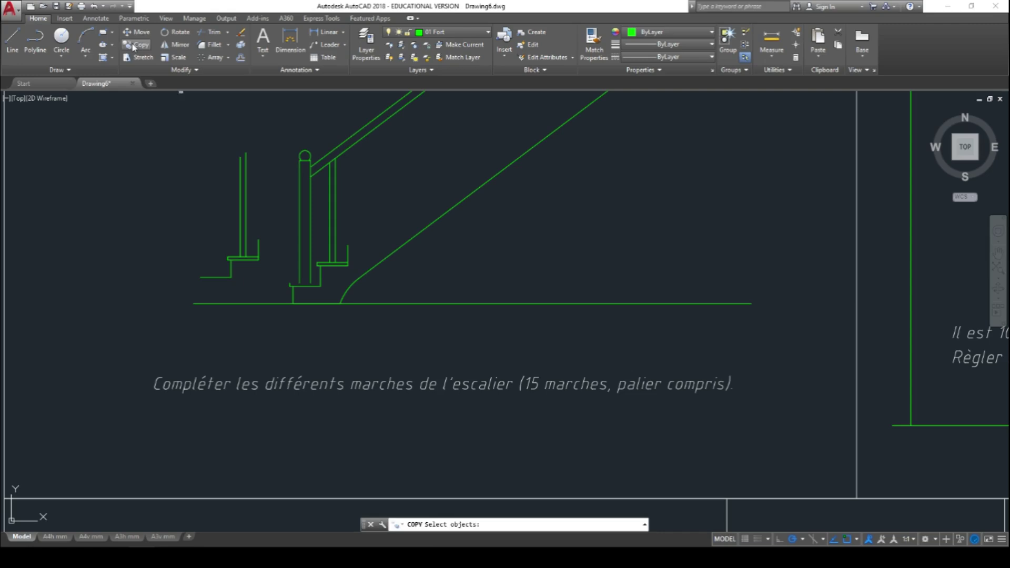
pyautogui.click(206, 132)
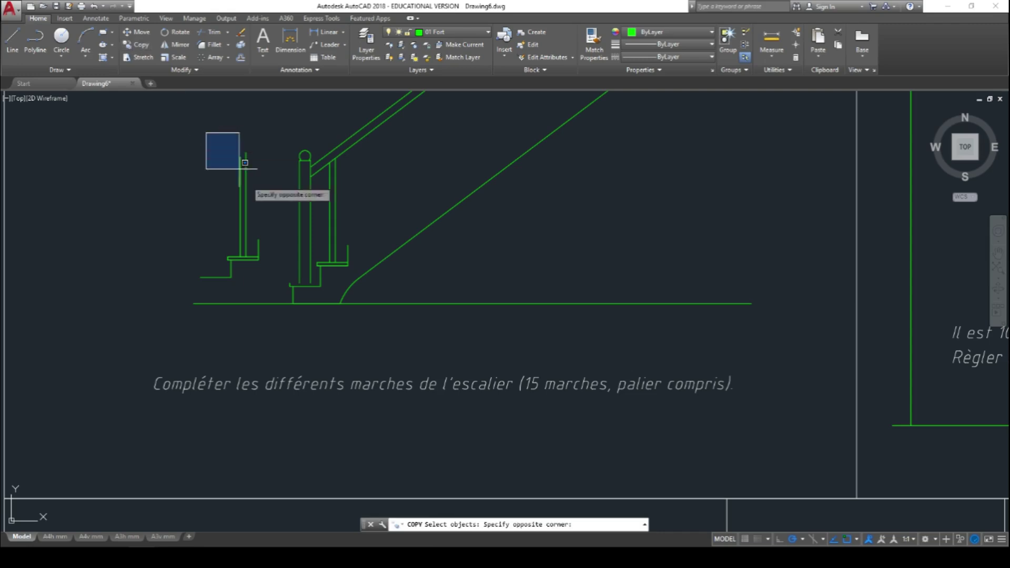
pyautogui.click(270, 265)
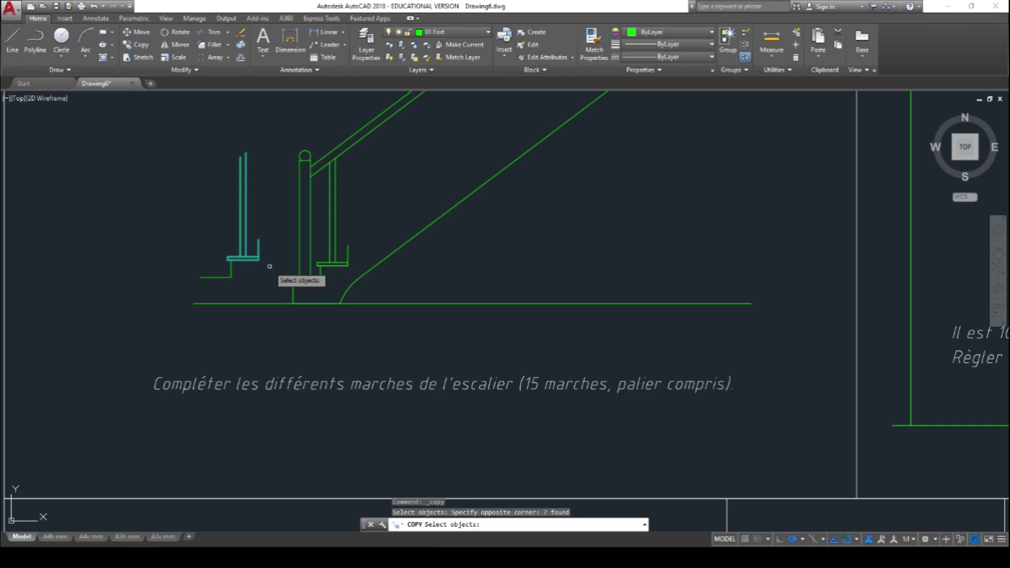
pyautogui.press('Return')
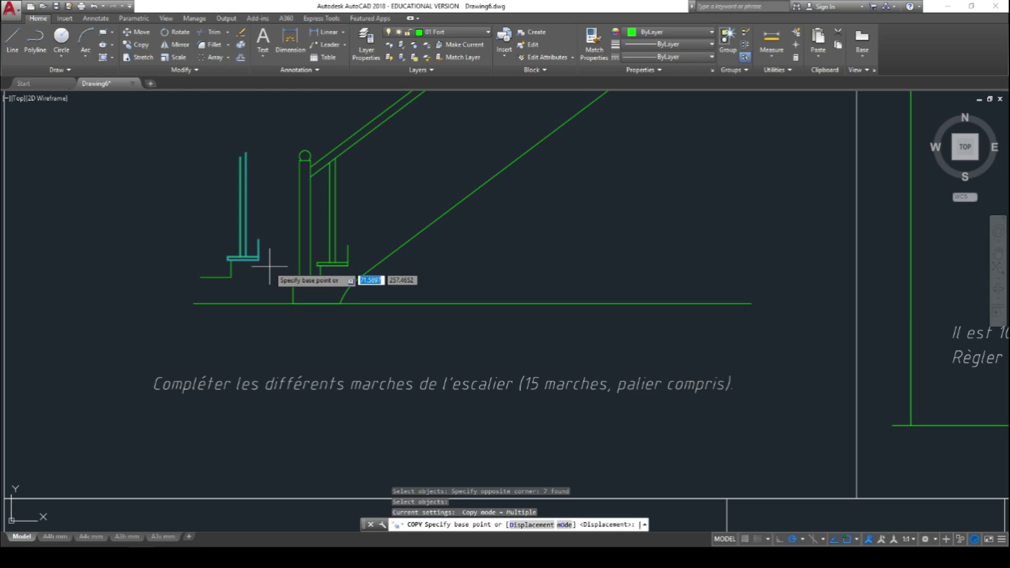
pyautogui.scroll(2, 251, 268)
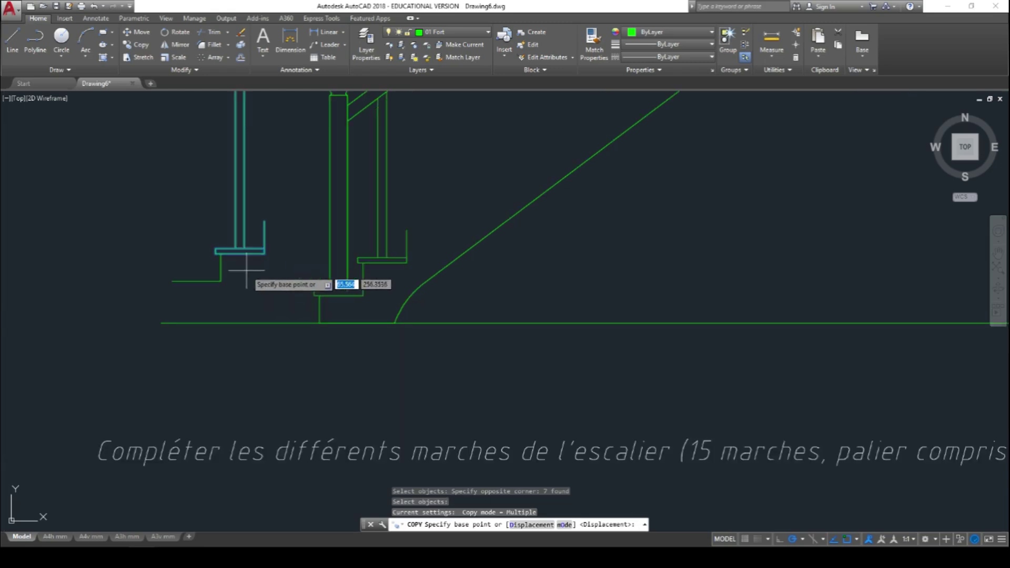
pyautogui.click(220, 253)
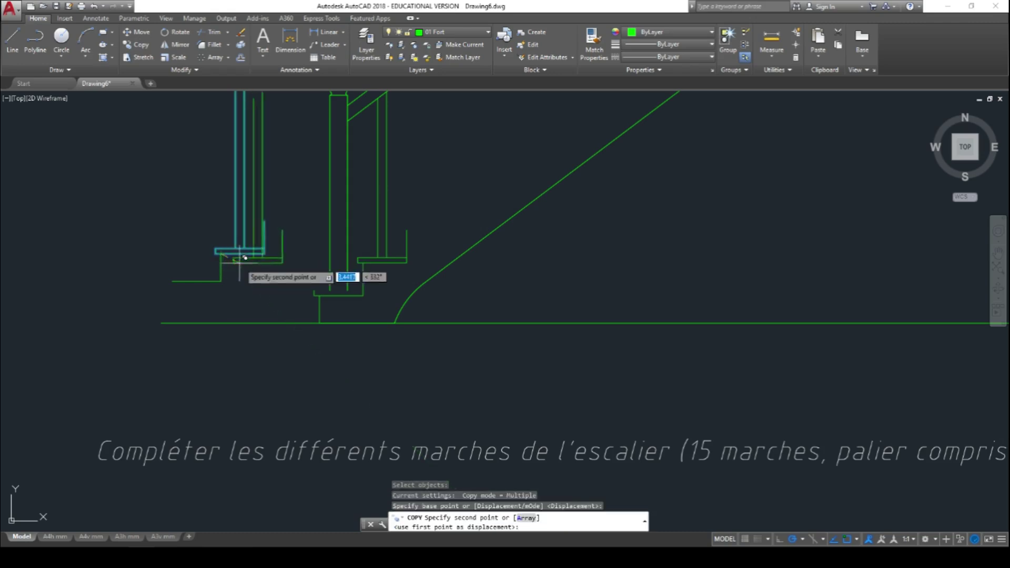
pyautogui.click(406, 229)
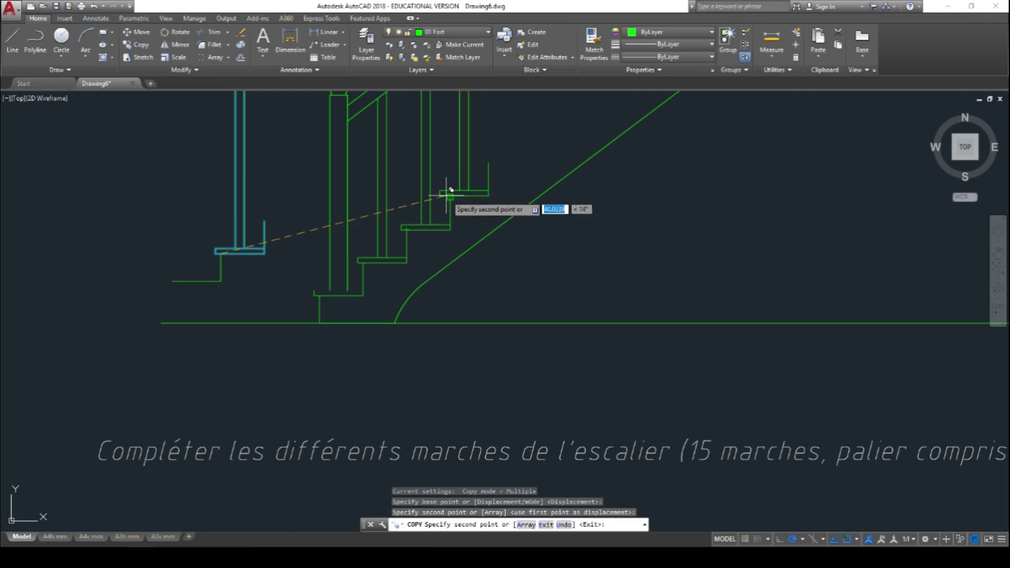
# - Place further copies of the step and balusters, each on the riser of the previous one, up to the landing
pyautogui.scroll(-3, 450, 196)
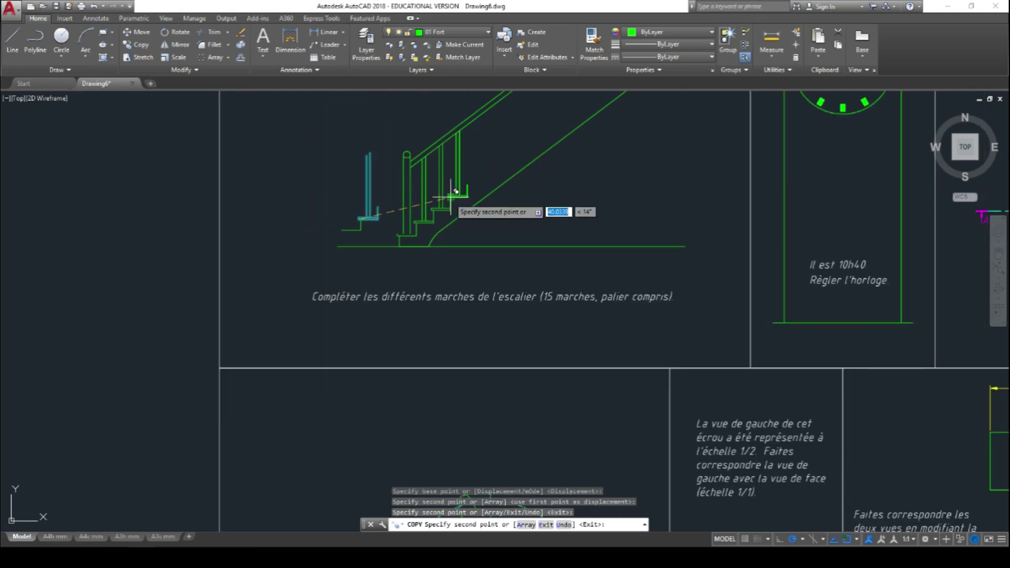
pyautogui.moveTo(474, 160); pyautogui.dragTo(333, 258, button='middle')
pyautogui.scroll(3, 328, 267)
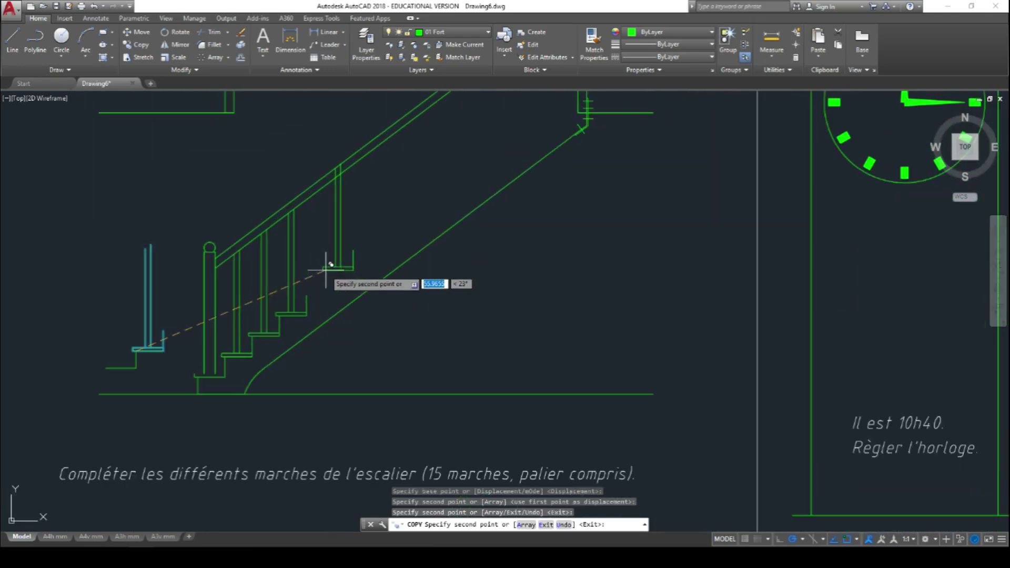
pyautogui.click(307, 294)
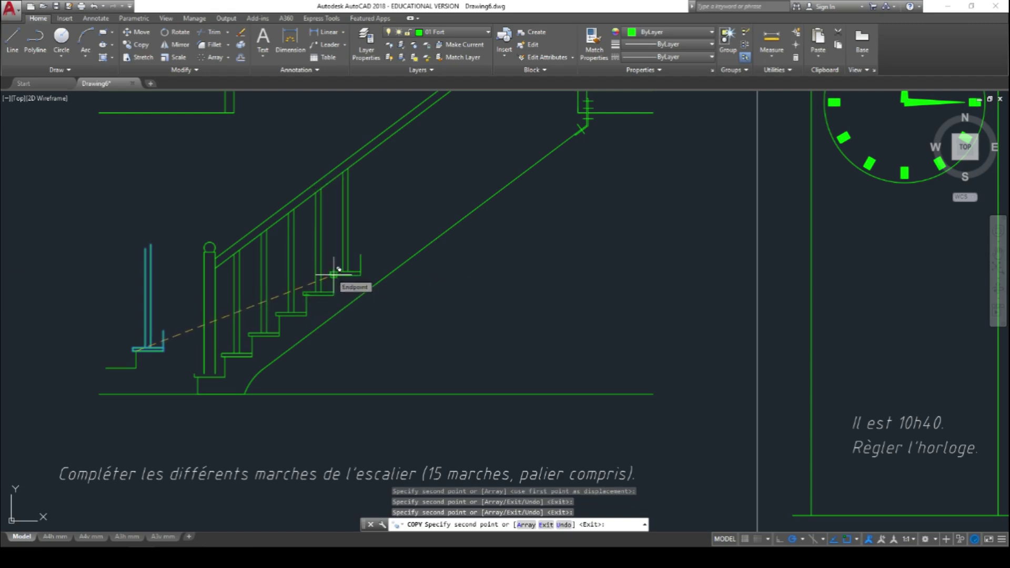
pyautogui.click(334, 274)
pyautogui.click(361, 253)
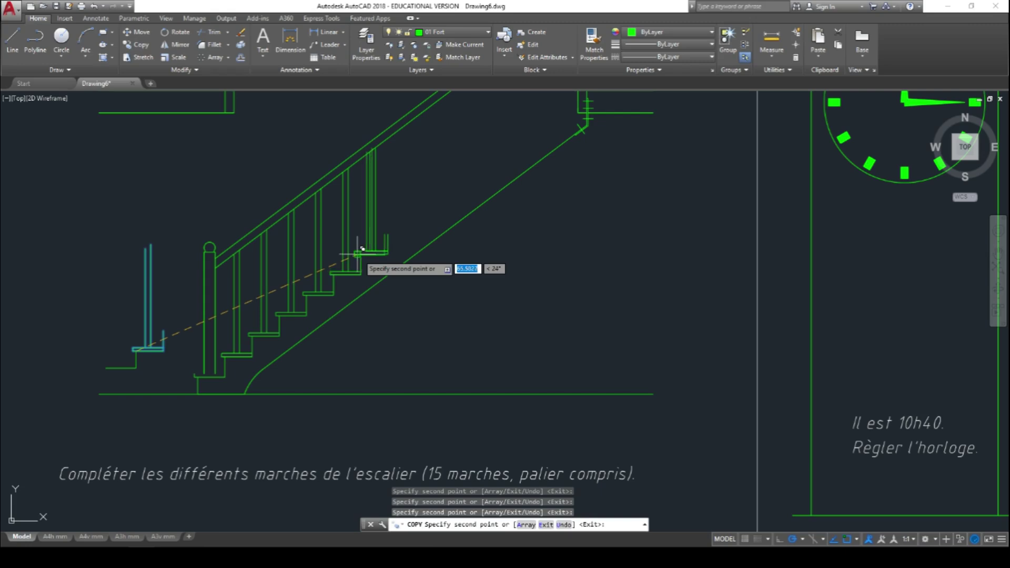
pyautogui.click(403, 222)
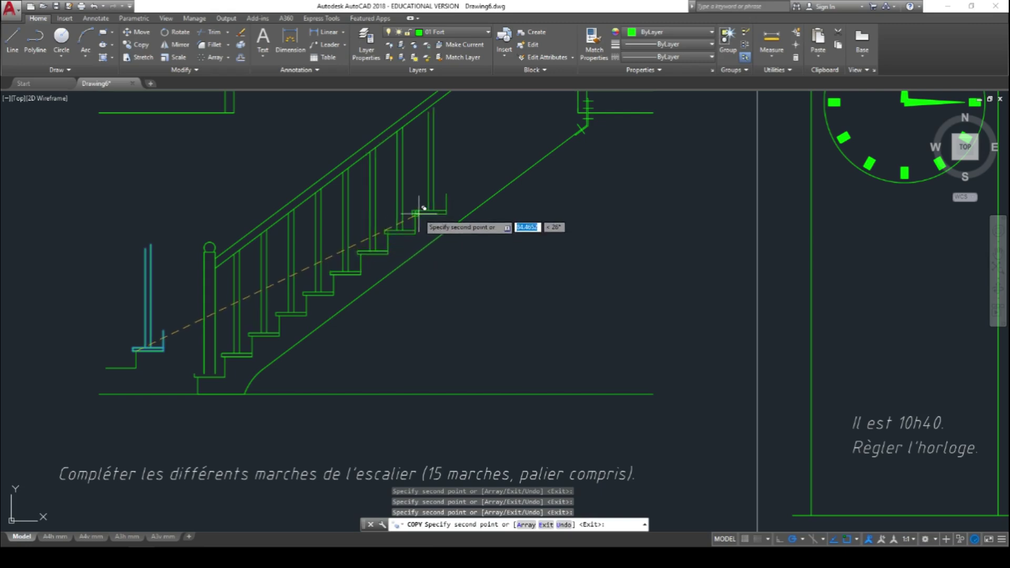
pyautogui.click(419, 209)
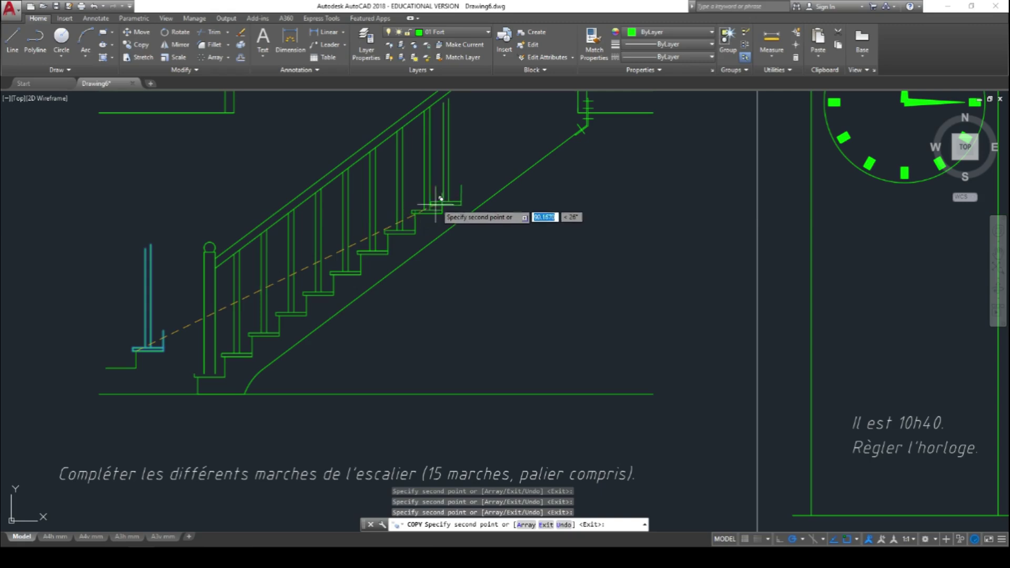
pyautogui.click(443, 194)
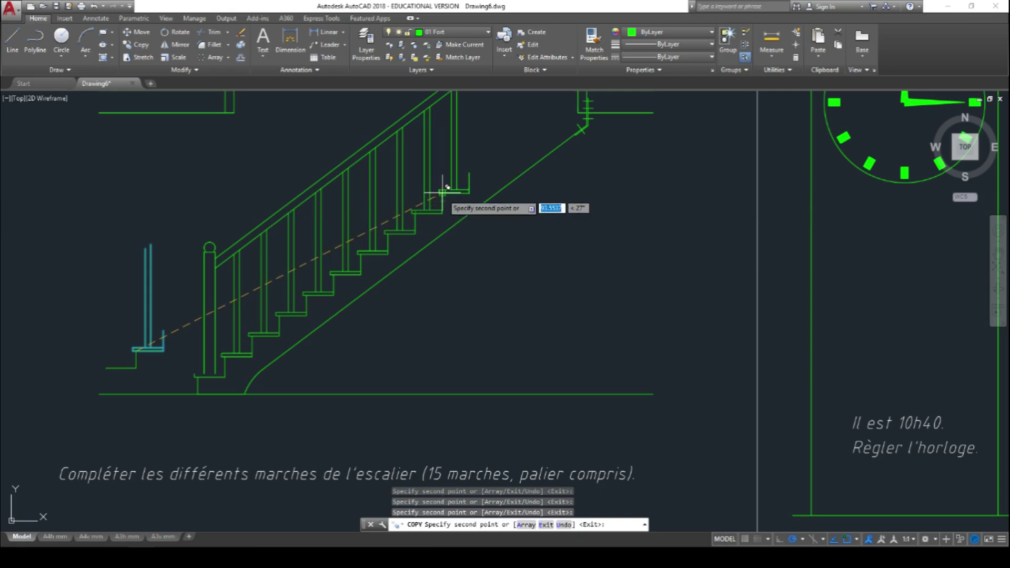
pyautogui.moveTo(478, 176); pyautogui.dragTo(312, 297, button='middle')
pyautogui.click(304, 293)
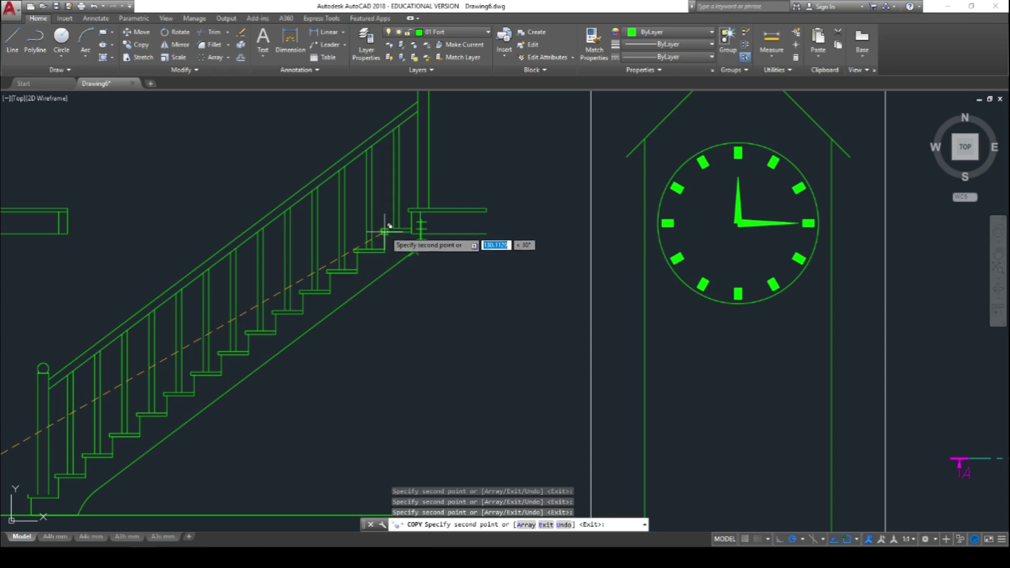
pyautogui.click(388, 228)
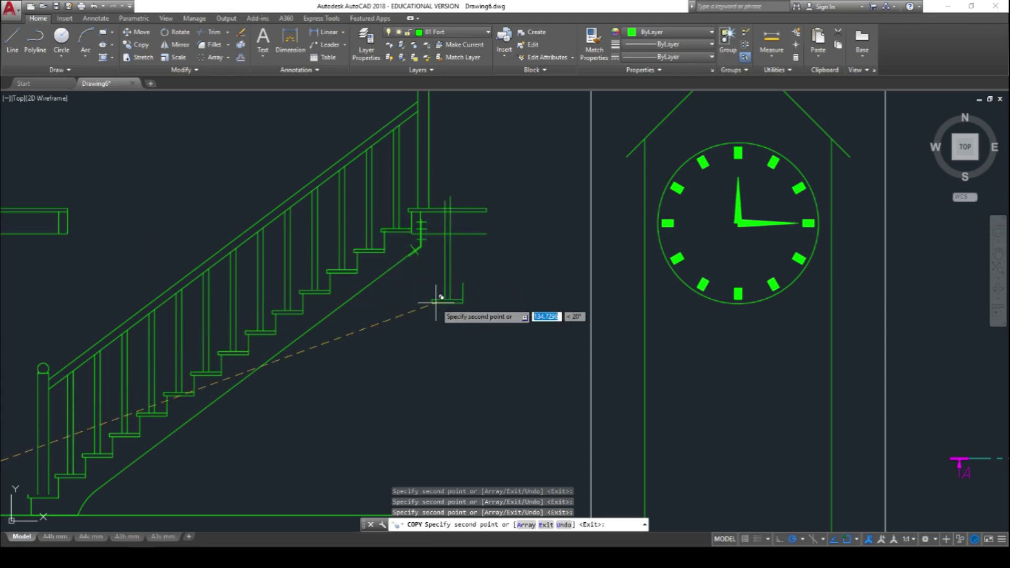
pyautogui.press('Return')
# - Rotate the clock's minute hand about the dial centre to point at the 40-minute mark
pyautogui.scroll(-3, 435, 317)
pyautogui.scroll(2, 435, 316)
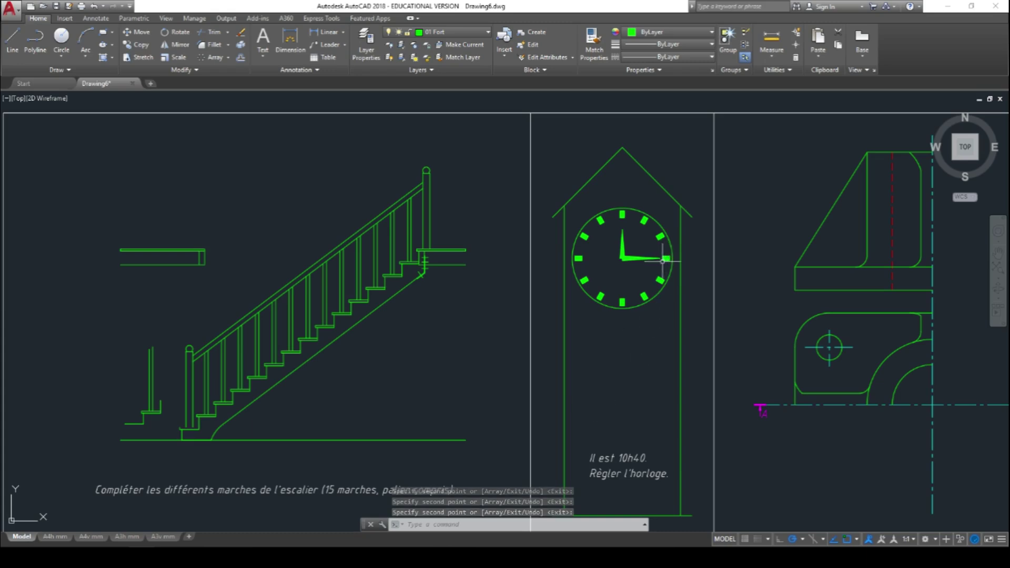
pyautogui.click(180, 39)
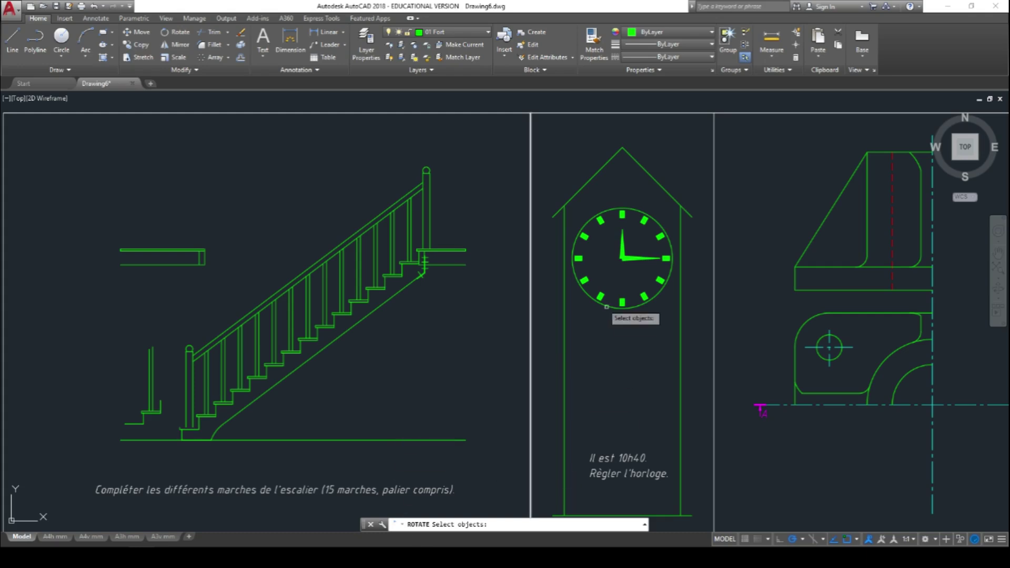
pyautogui.click(655, 271)
pyautogui.click(643, 248)
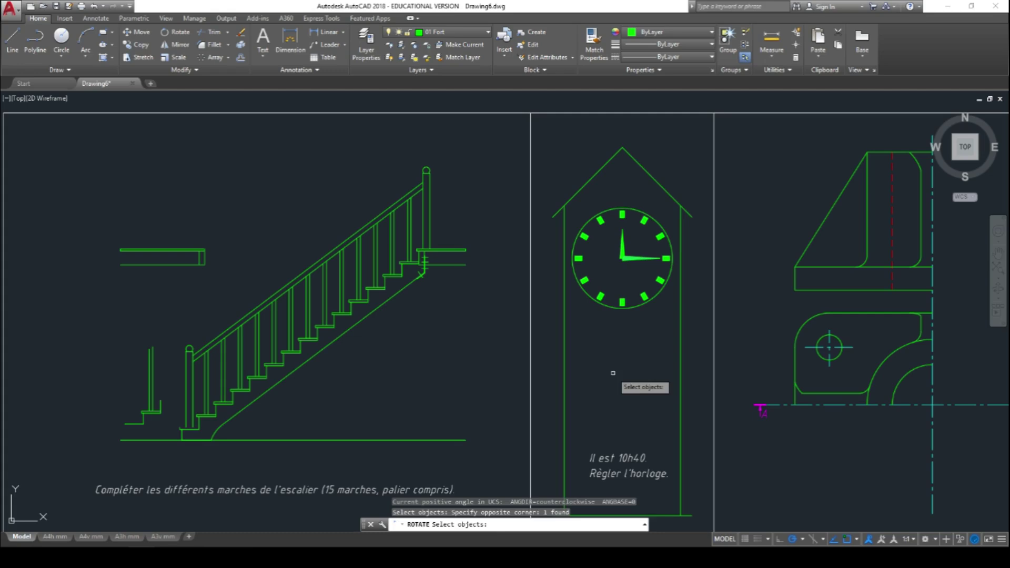
pyautogui.press('Return')
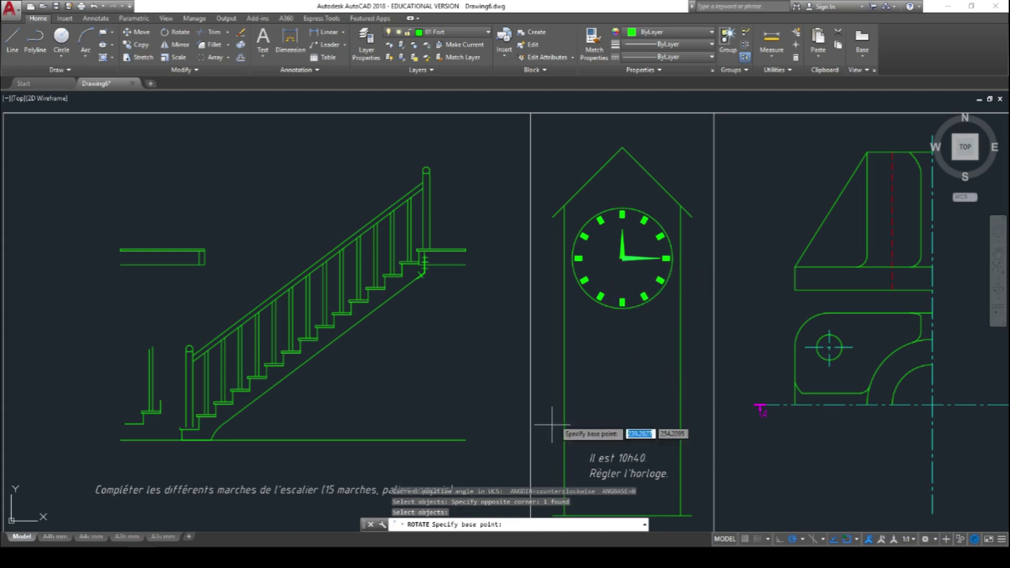
pyautogui.click(623, 258)
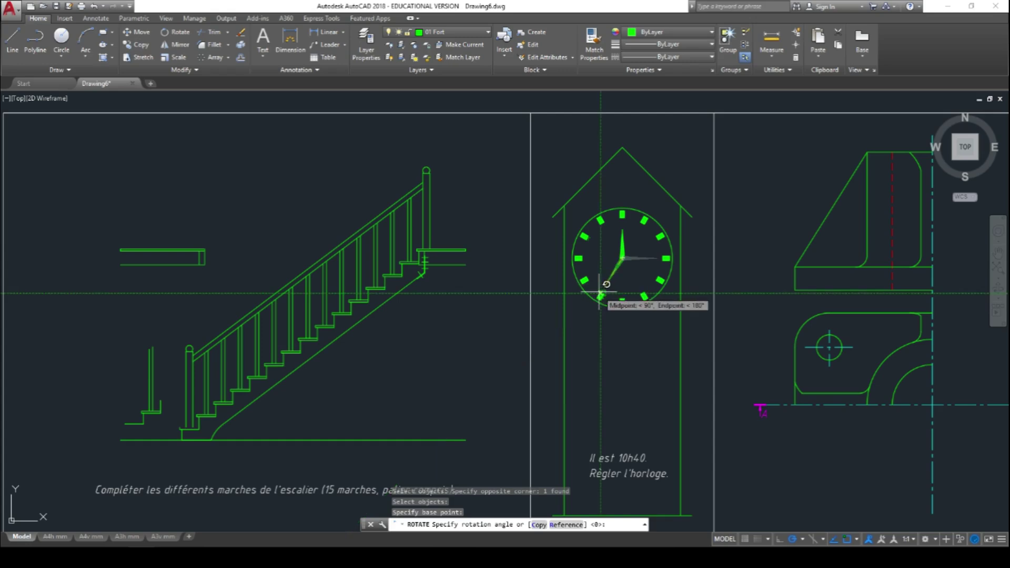
pyautogui.click(591, 274)
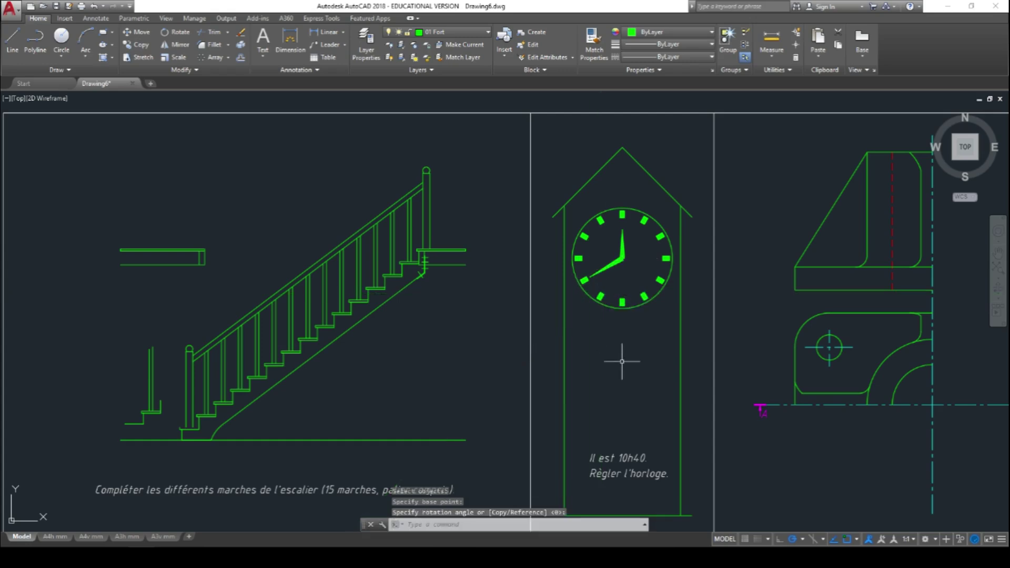
# - Mirror the half front view of the symmetrical part about its vertical centreline, keeping the source objects
pyautogui.scroll(-3, 665, 372)
pyautogui.moveTo(768, 328); pyautogui.dragTo(559, 308, button='middle')
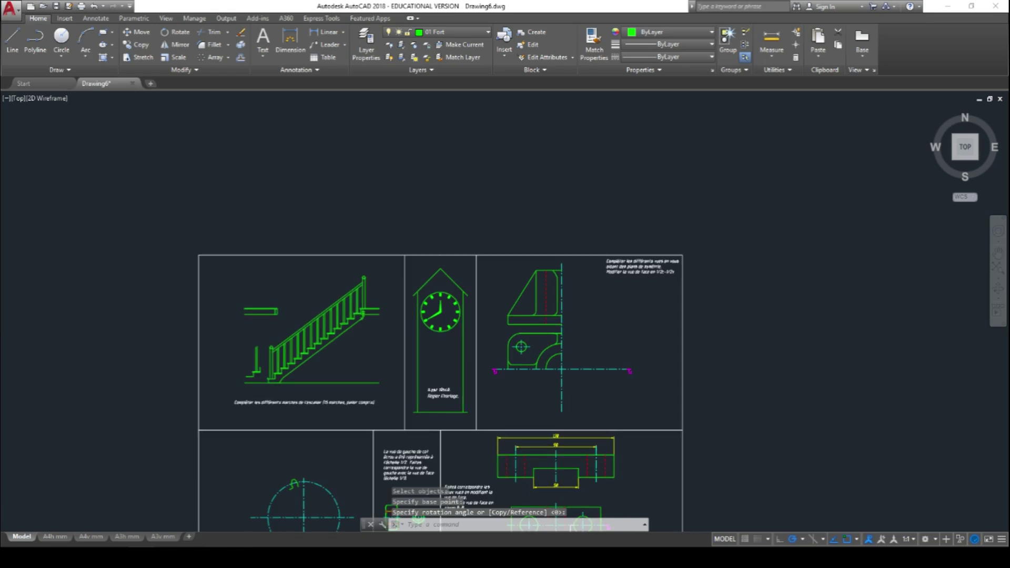
pyautogui.scroll(4, 576, 309)
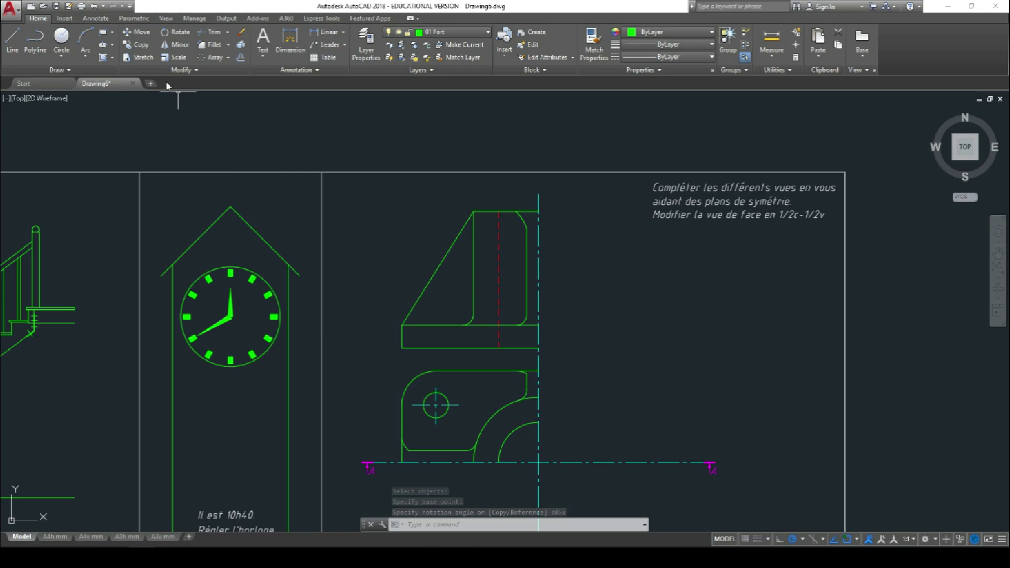
pyautogui.click(180, 45)
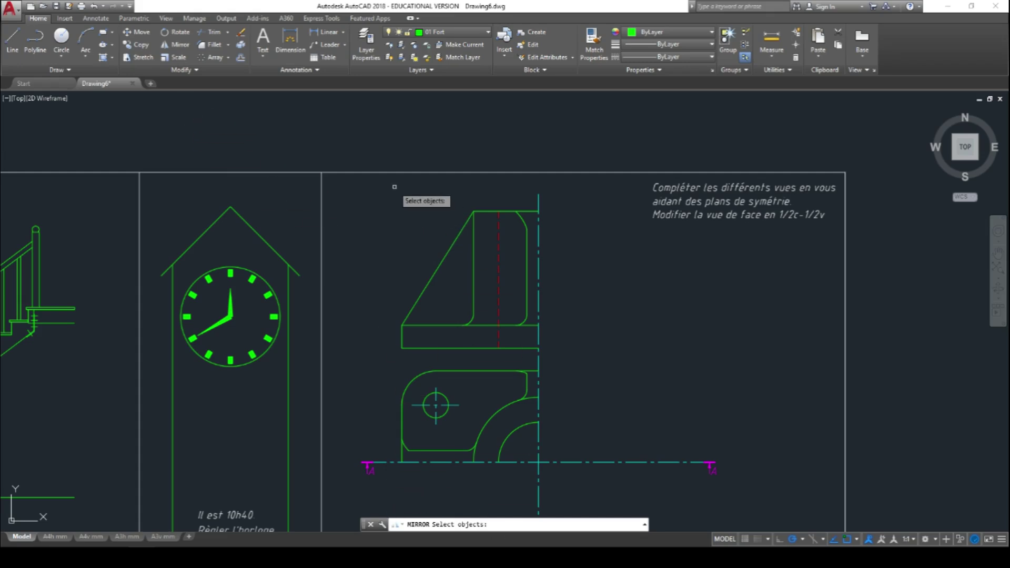
pyautogui.click(379, 187)
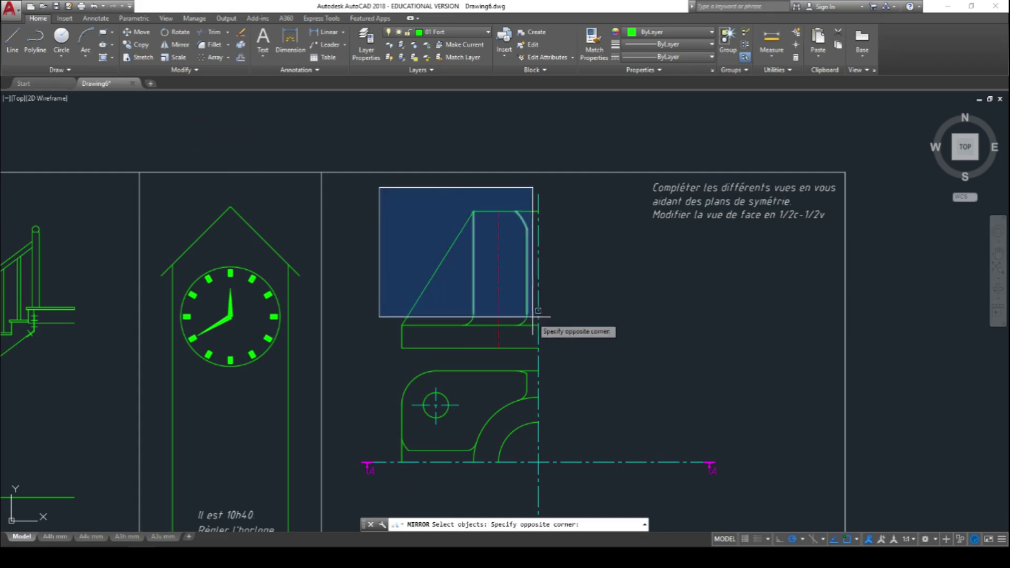
pyautogui.click(563, 355)
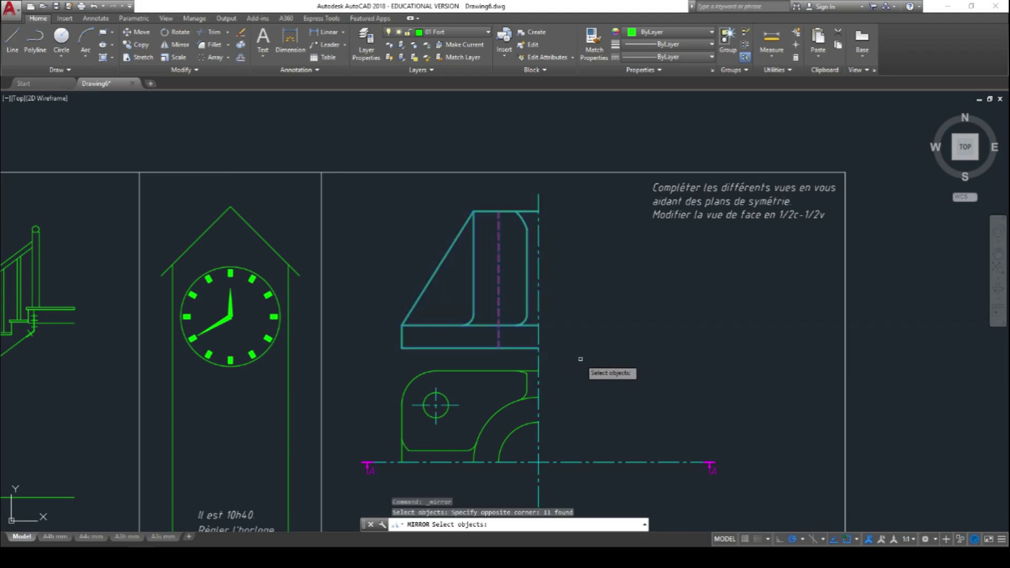
pyautogui.press('Return')
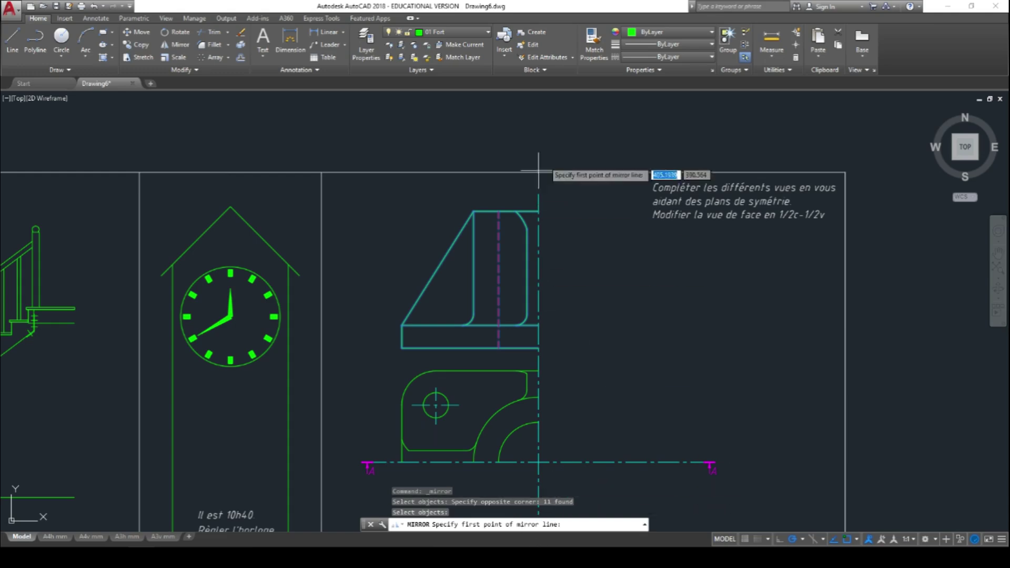
pyautogui.click(539, 199)
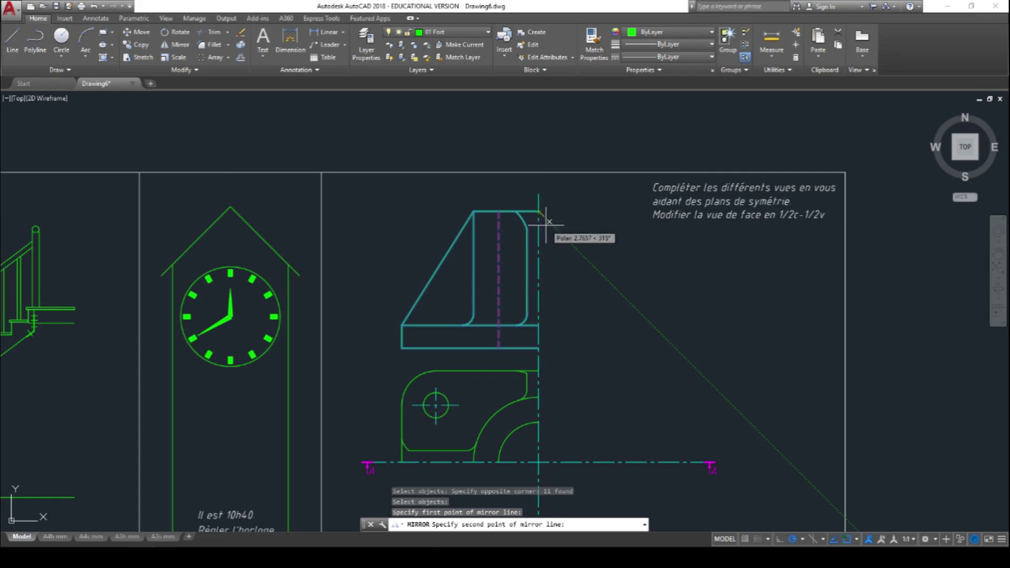
pyautogui.click(538, 348)
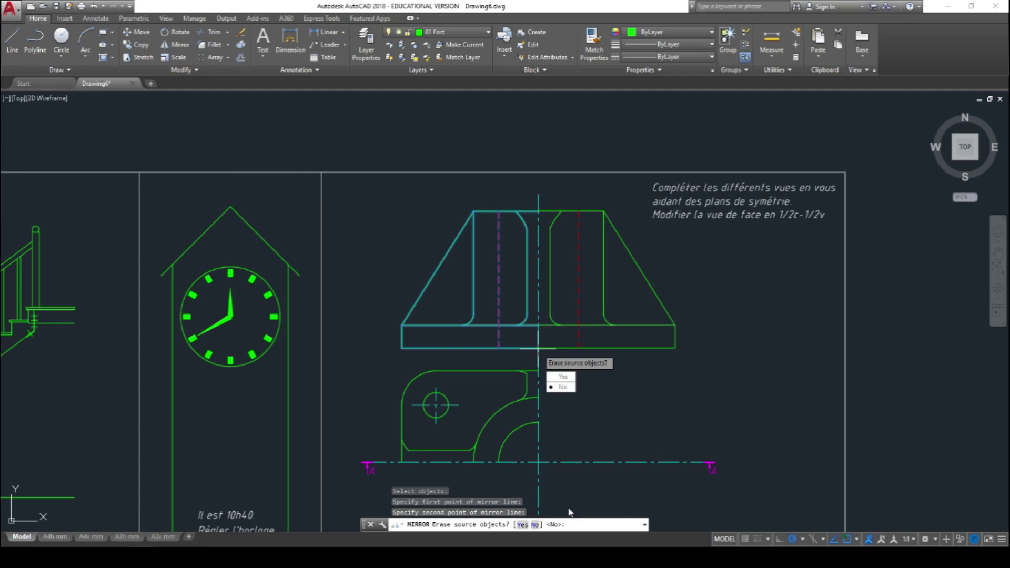
pyautogui.press('Return')
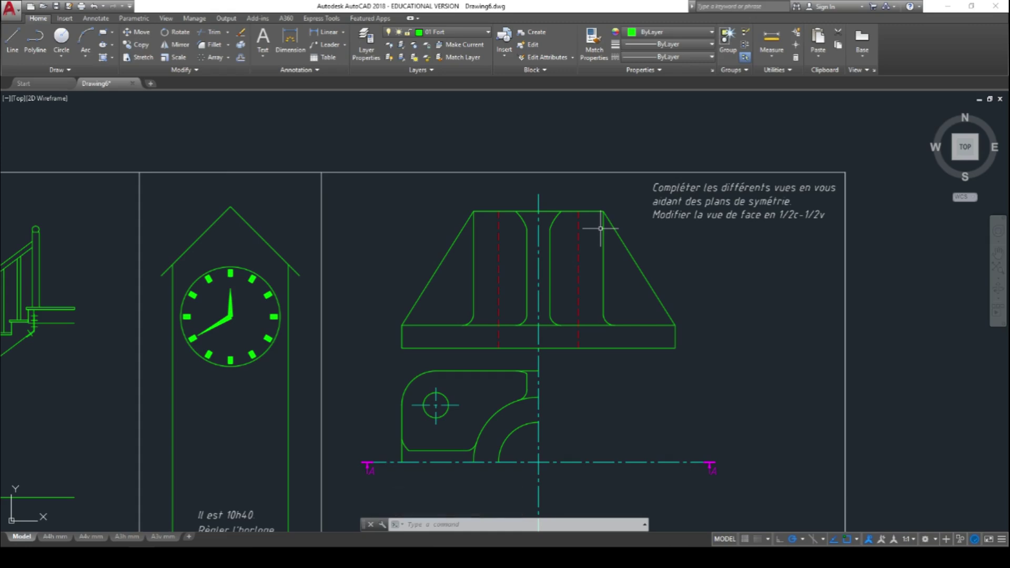
# - Create a rectangular array from the sample tooth of the rack, including its root line
pyautogui.moveTo(571, 413)
pyautogui.mouseDown(button='middle')
pyautogui.moveTo(568, 368)
pyautogui.moveTo(740, 248)
pyautogui.moveTo(752, 213)
pyautogui.mouseUp(button='middle')
pyautogui.moveTo(397, 371)
pyautogui.mouseDown(button='middle')
pyautogui.moveTo(528, 270)
pyautogui.moveTo(605, 107)
pyautogui.mouseUp(button='middle')
pyautogui.moveTo(496, 260); pyautogui.dragTo(497, 214, button='middle')
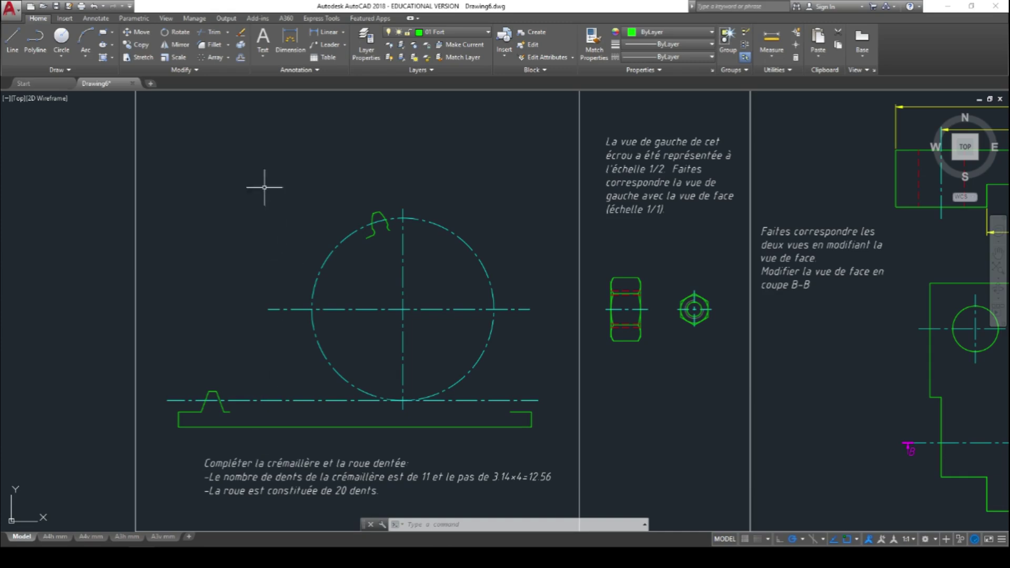
pyautogui.click(229, 58)
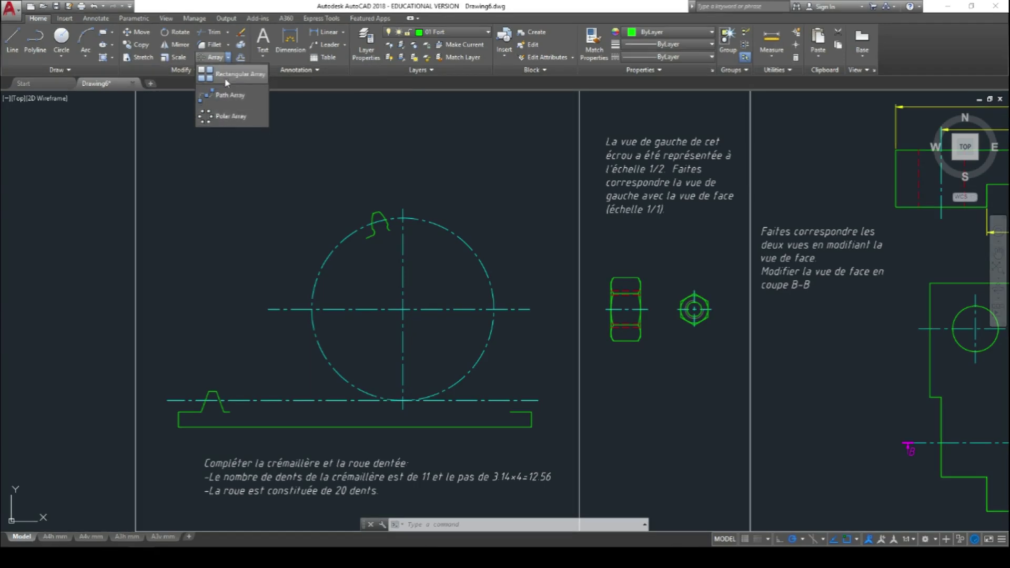
pyautogui.click(227, 80)
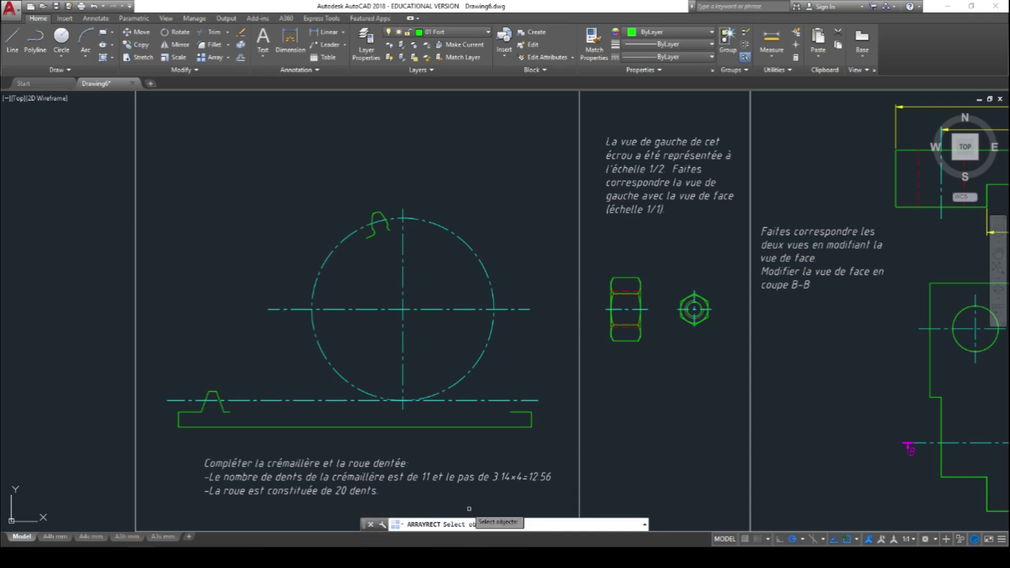
pyautogui.click(194, 380)
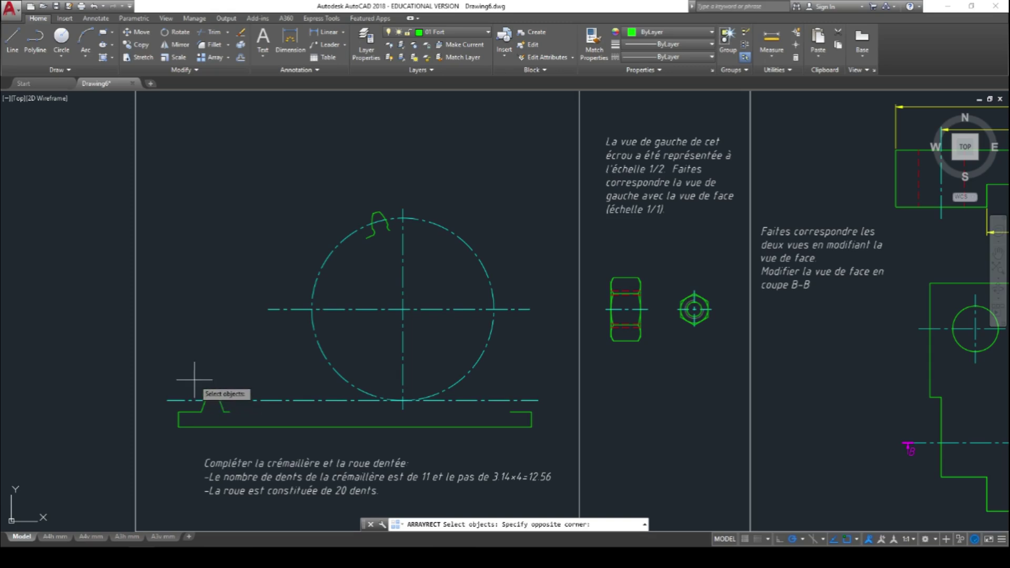
pyautogui.click(239, 421)
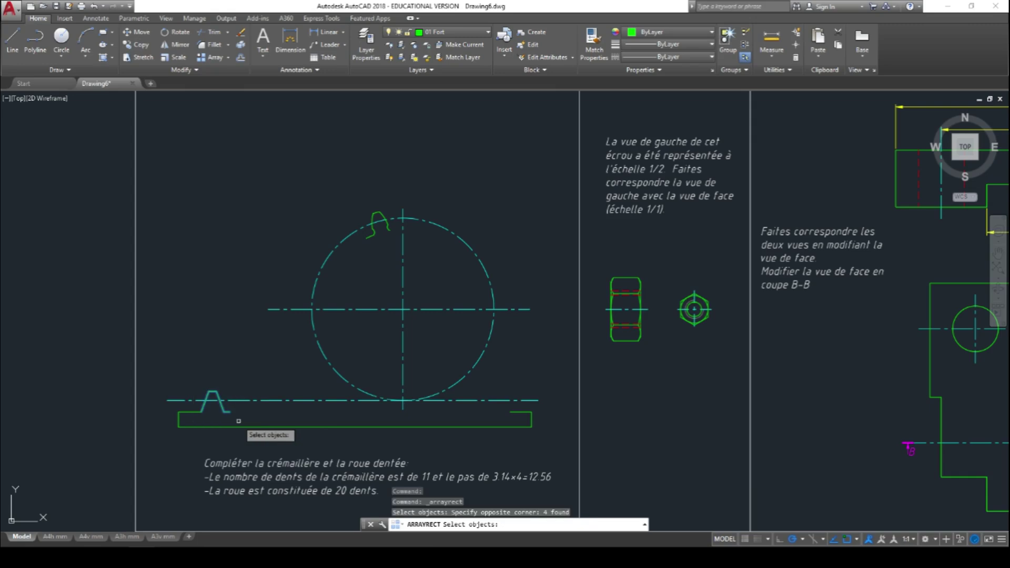
pyautogui.press('Return')
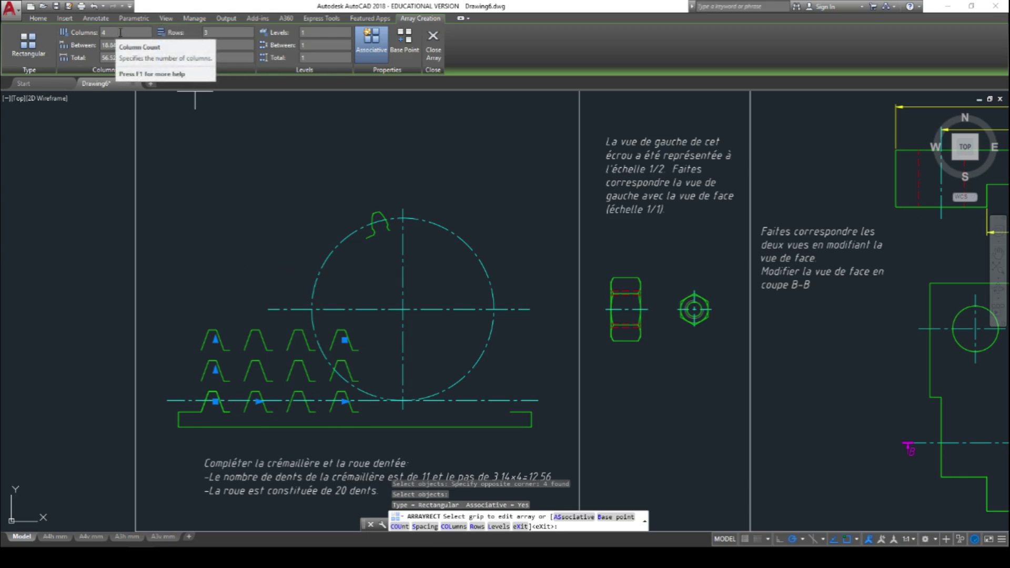
# - Set the rack tooth array to 1 row
pyautogui.click(208, 32)
pyautogui.doubleClick(206, 33)
pyautogui.write('1')
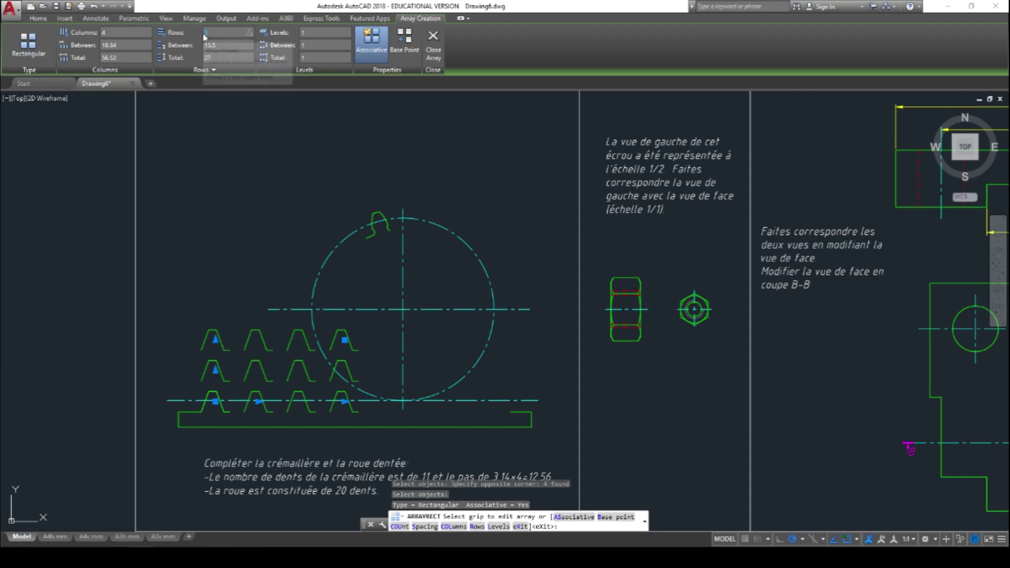
pyautogui.press('Return')
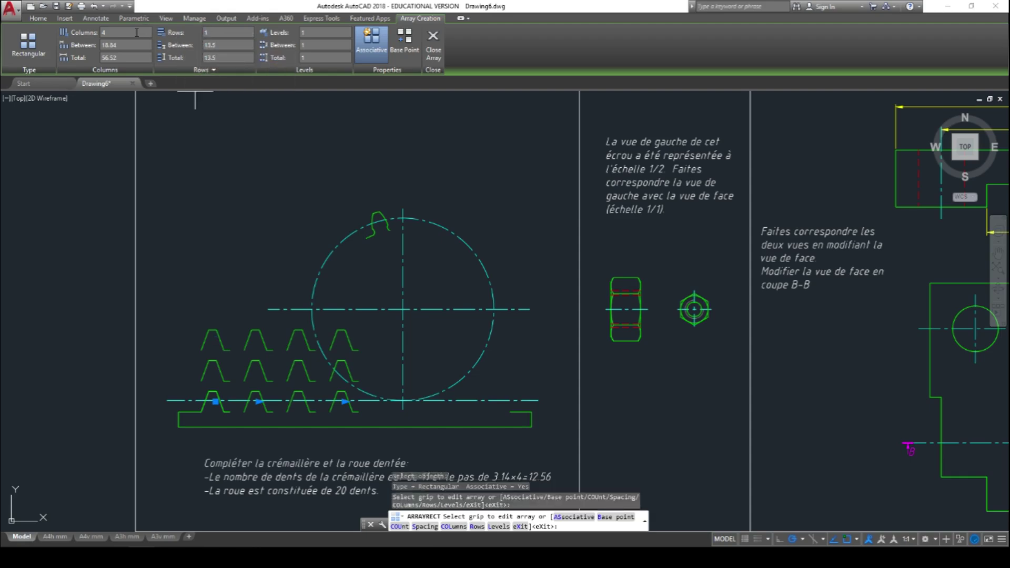
# - Set the rack tooth array to 11 columns with a spacing of 12.56 and finish it
pyautogui.doubleClick(129, 32)
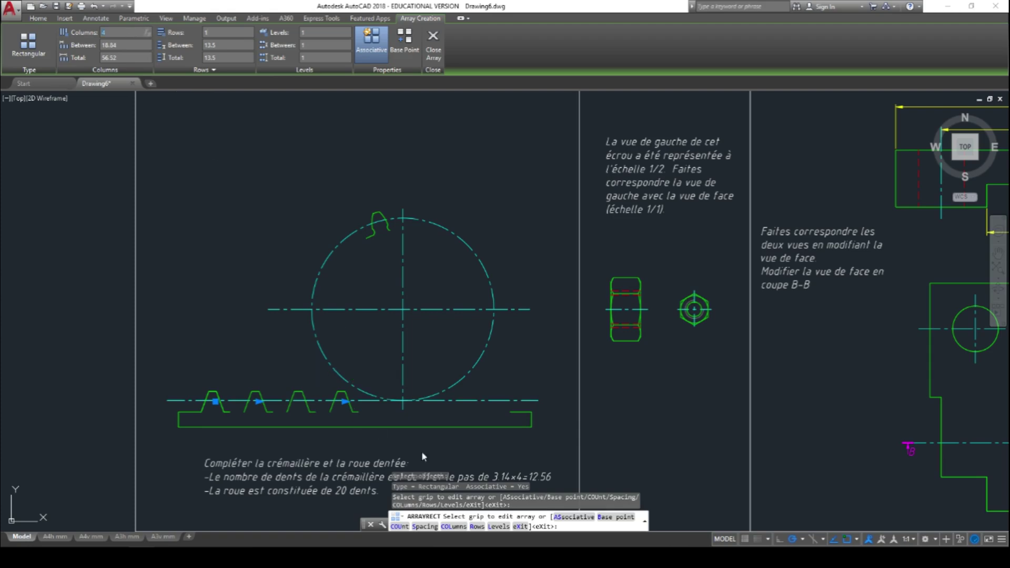
pyautogui.scroll(-3, 428, 451)
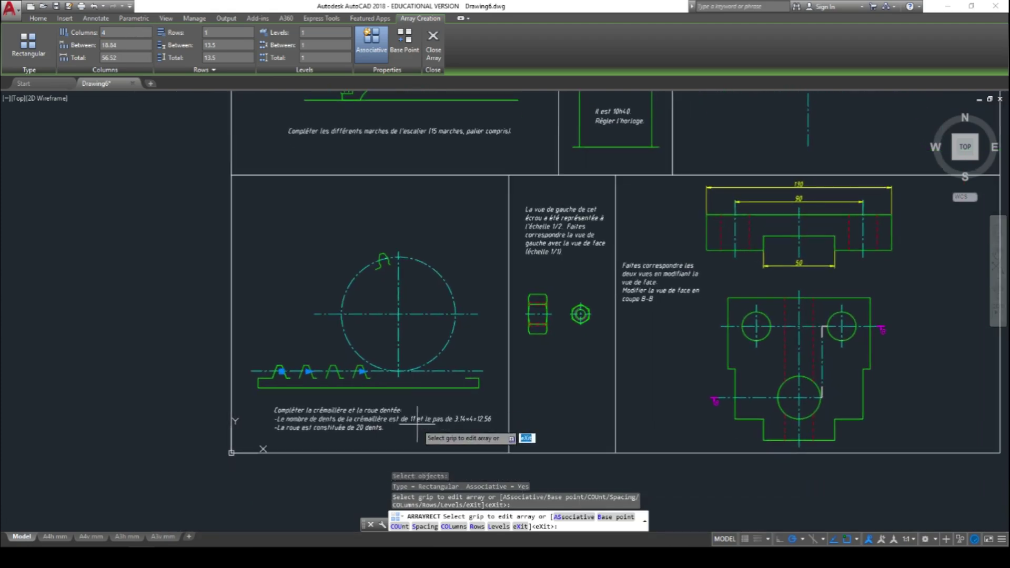
pyautogui.scroll(2, 403, 421)
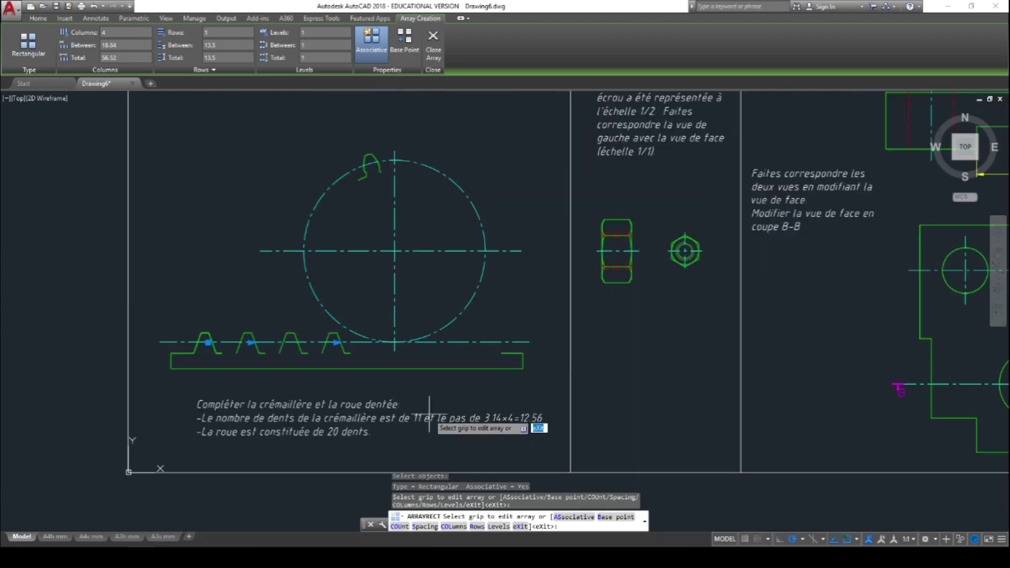
pyautogui.click(102, 33)
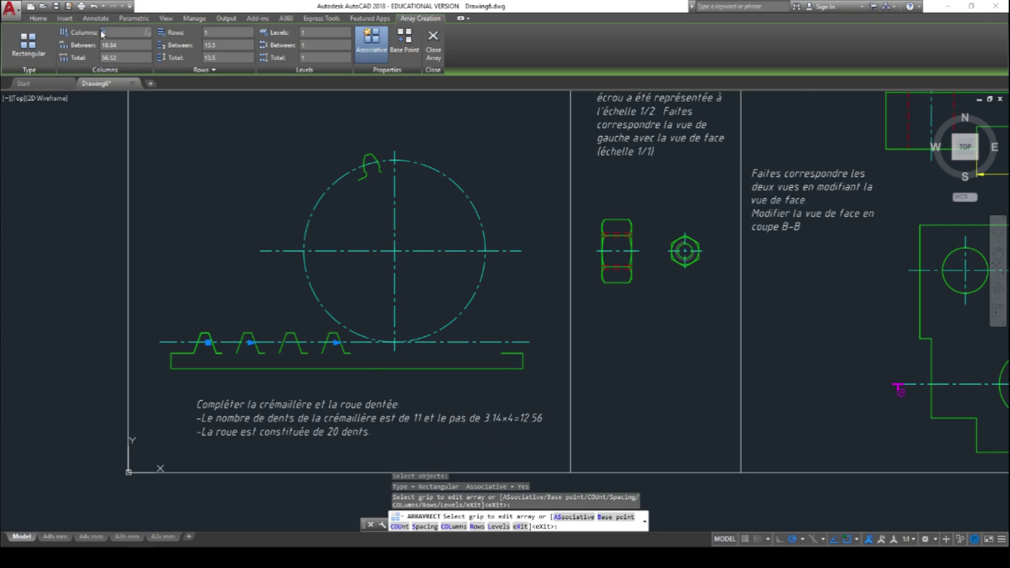
pyautogui.write('11')
pyautogui.click(125, 44)
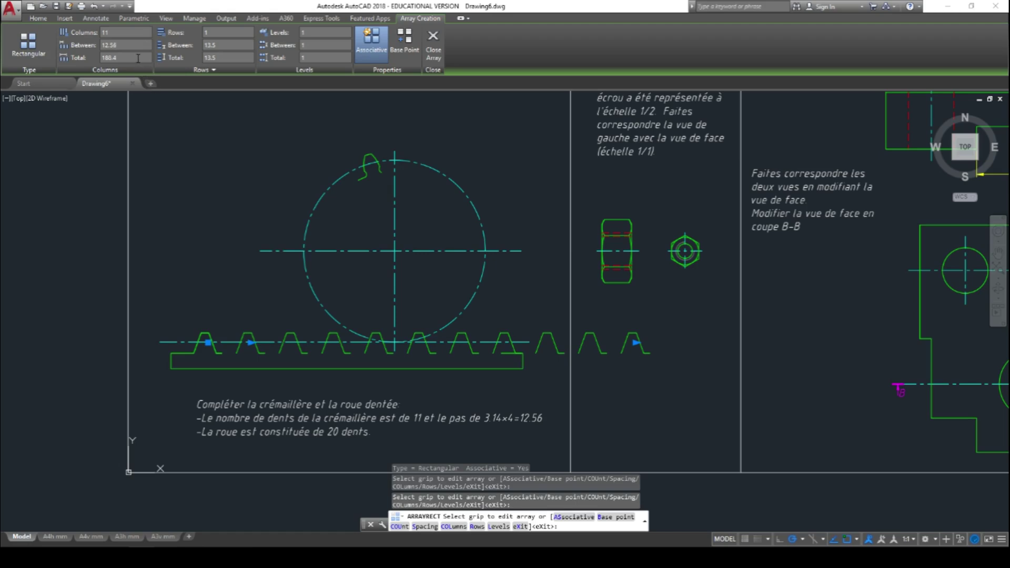
pyautogui.press('Return')
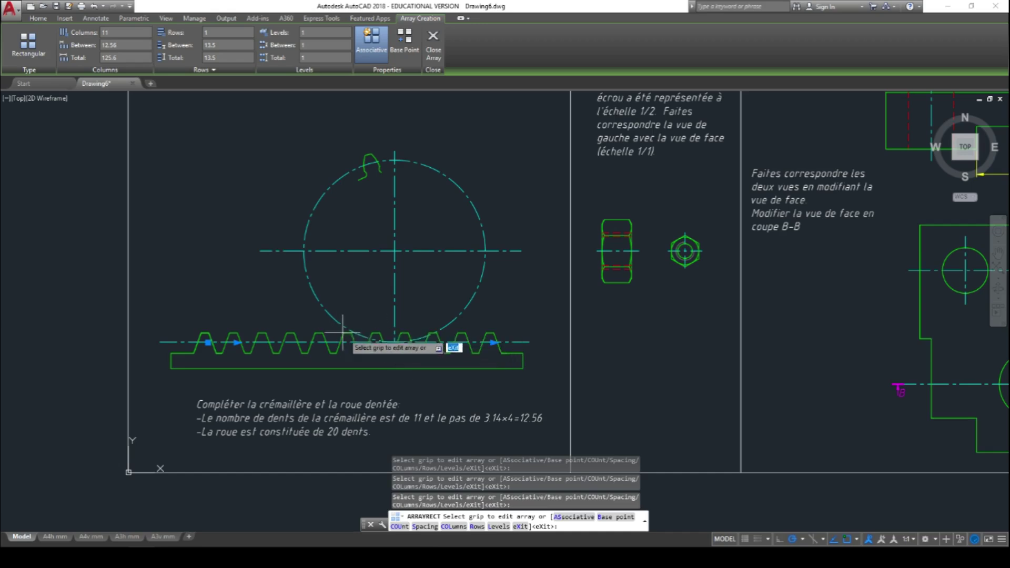
pyautogui.press('Return')
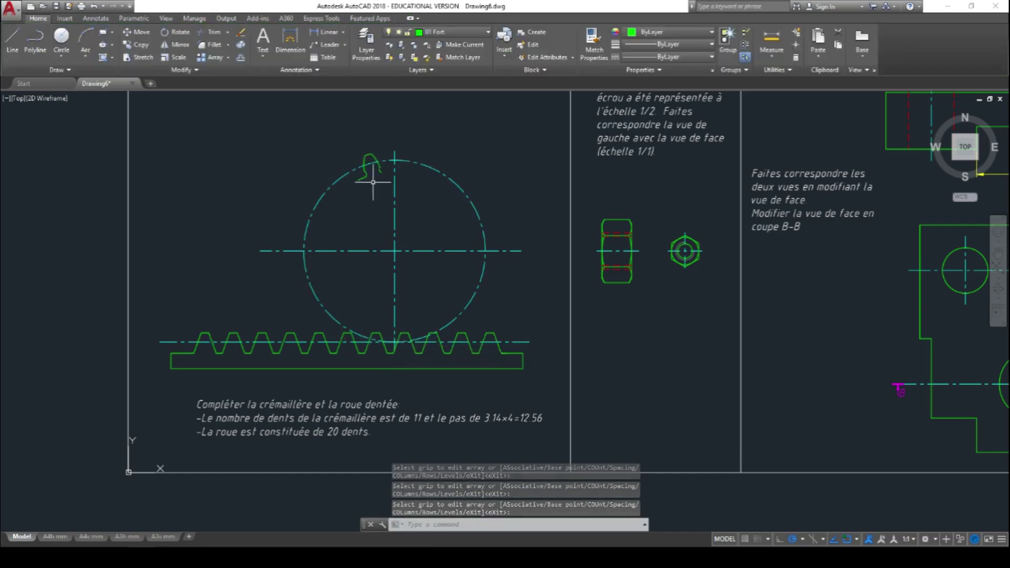
# - Create a polar array of the gear wheel's sample tooth around the centre of the pitch circle
pyautogui.click(228, 57)
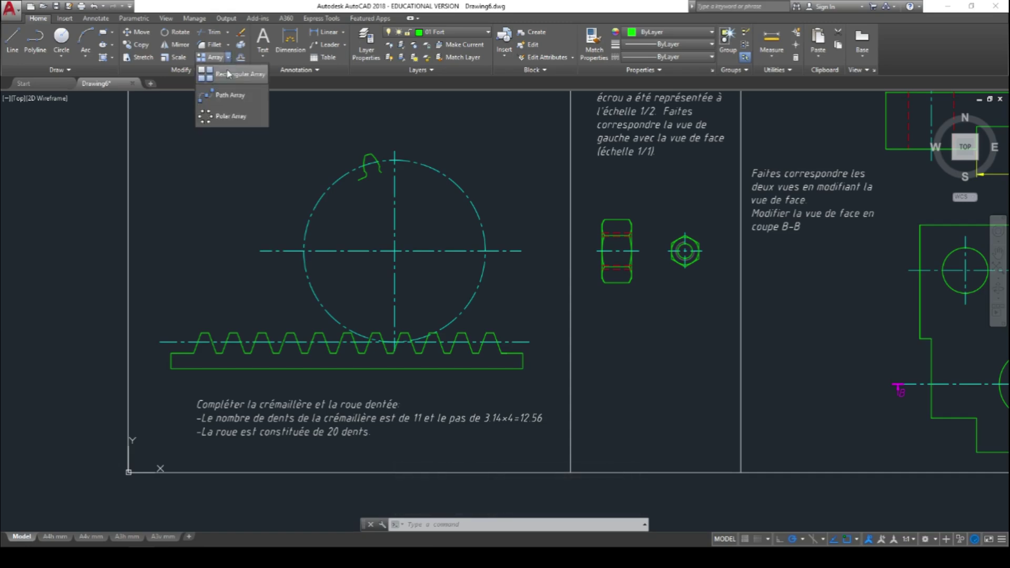
pyautogui.click(225, 116)
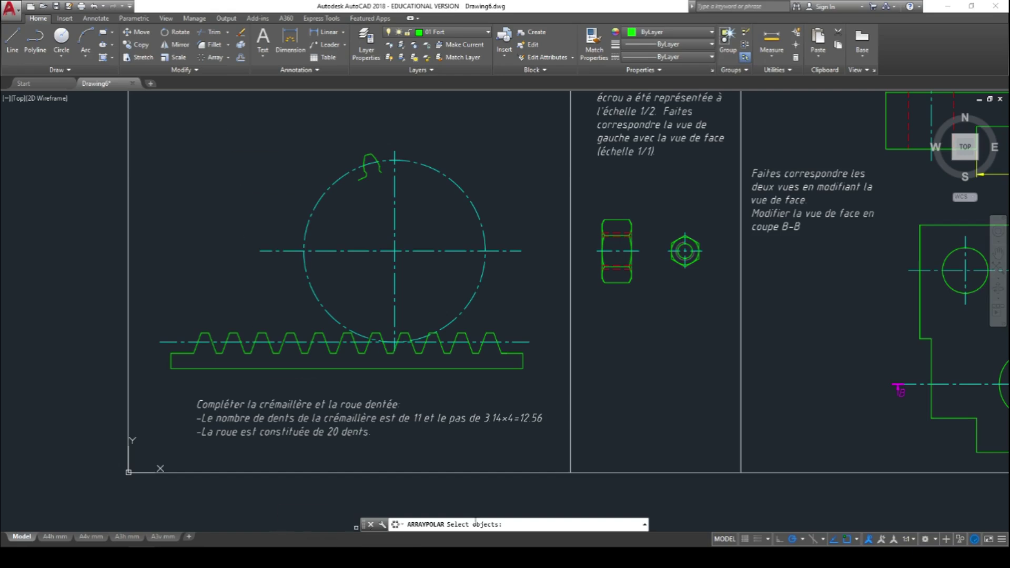
pyautogui.click(346, 145)
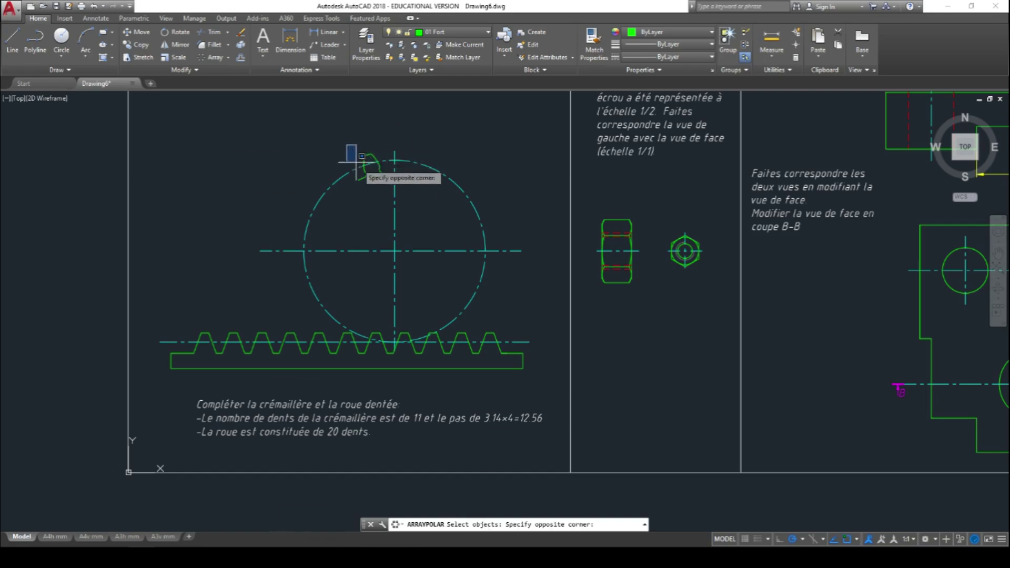
pyautogui.click(384, 184)
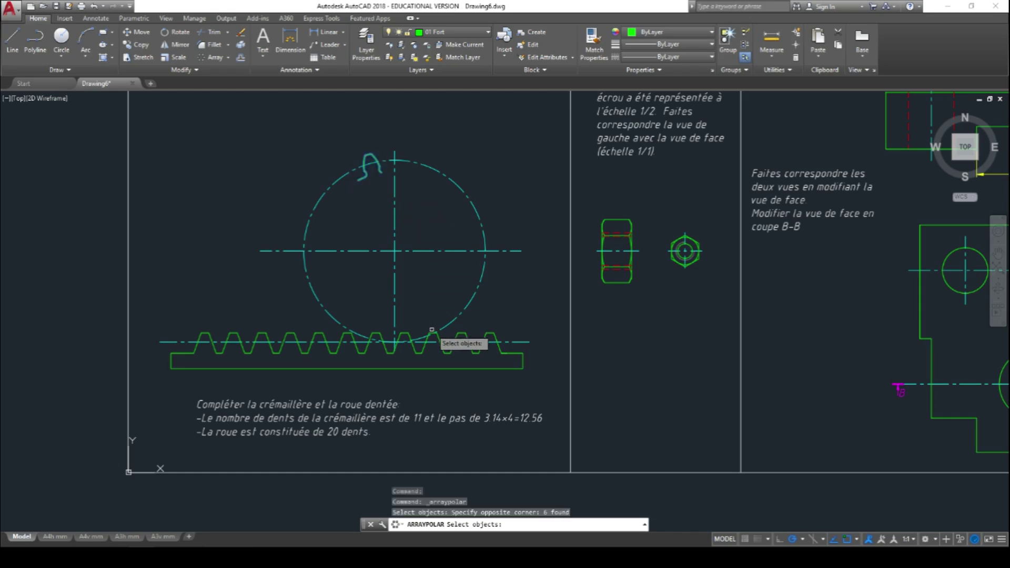
pyautogui.press('Return')
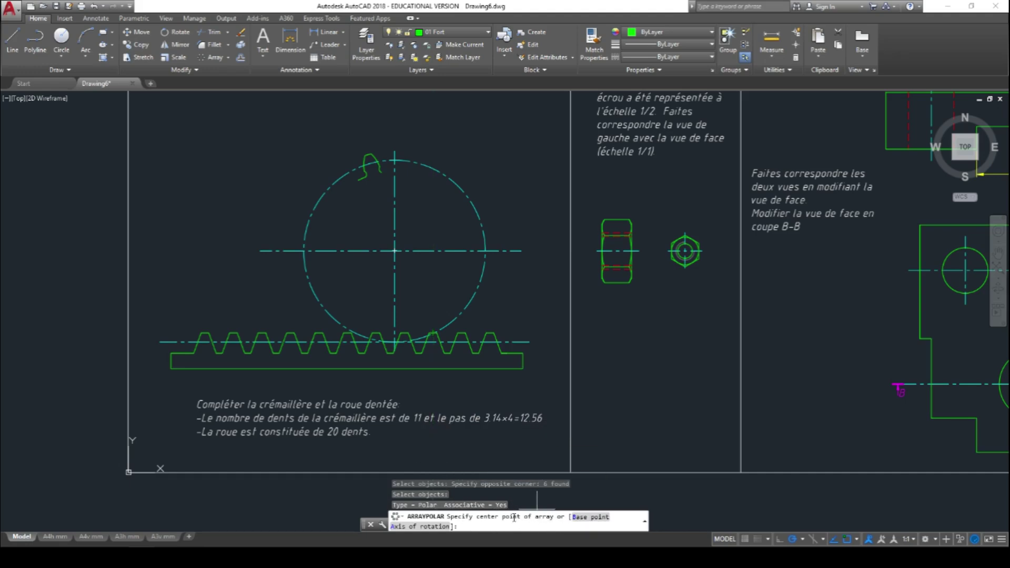
pyautogui.click(395, 251)
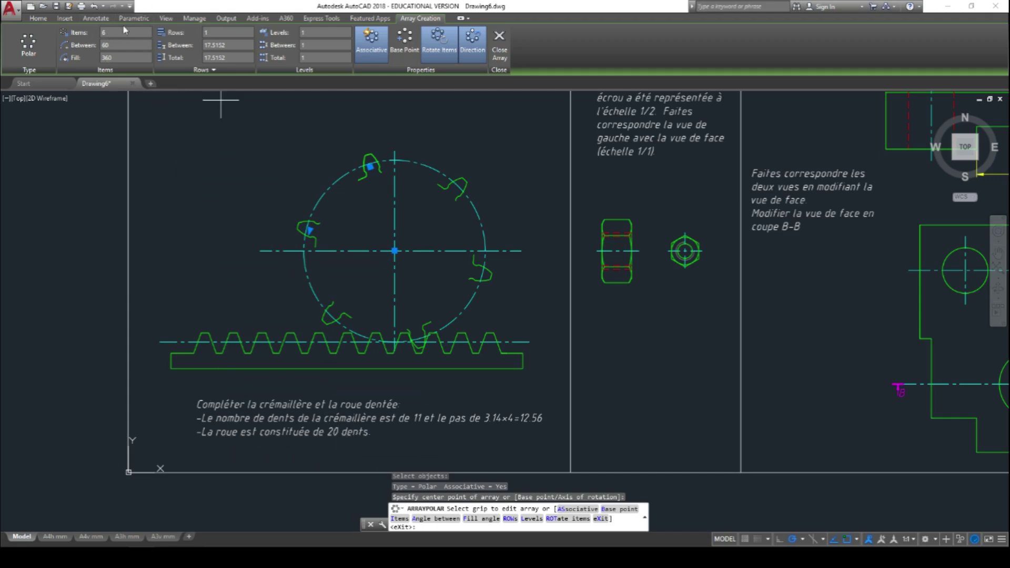
# - Set the gear tooth array to 20 items over the full circle and finish it
pyautogui.click(105, 32)
pyautogui.doubleClick(105, 30)
pyautogui.press('Return')
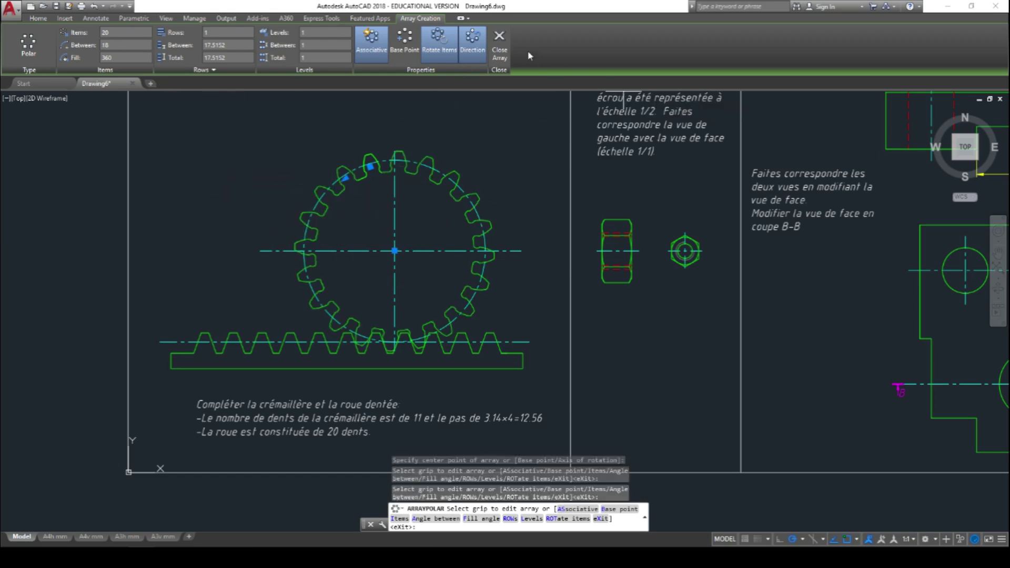
pyautogui.click(495, 41)
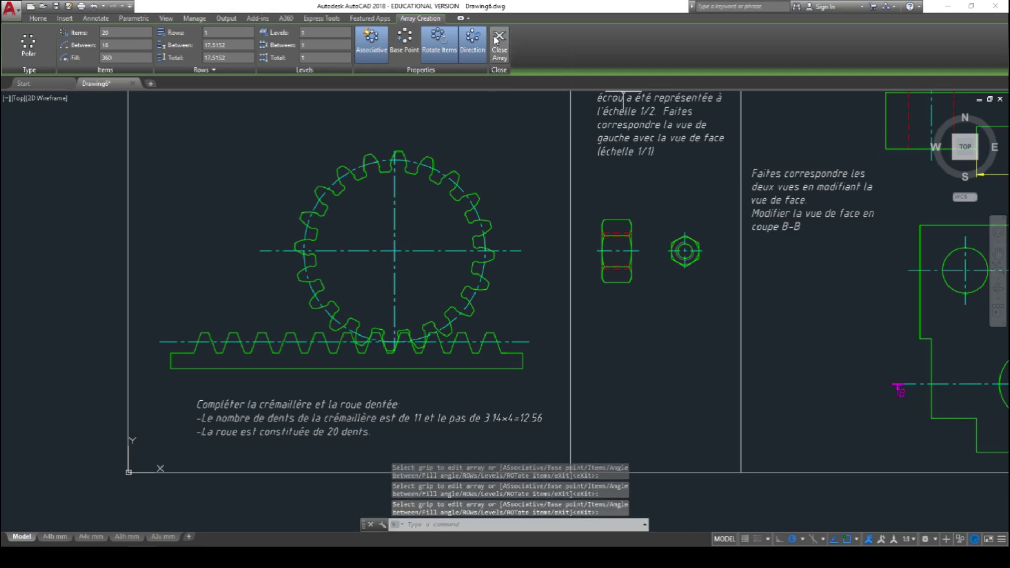
# - Scale the nut's complete left view by a factor of 2 about its centre
pyautogui.scroll(-2, 541, 166)
pyautogui.moveTo(642, 170)
pyautogui.mouseDown(button='middle')
pyautogui.moveTo(461, 243)
pyautogui.moveTo(433, 239)
pyautogui.mouseUp(button='middle')
pyautogui.scroll(4, 433, 231)
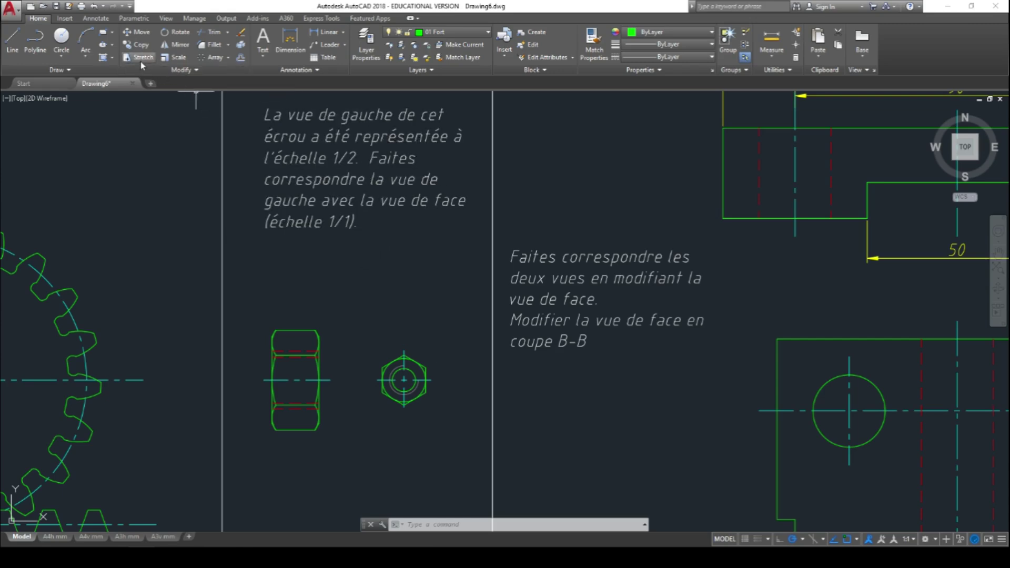
pyautogui.click(175, 58)
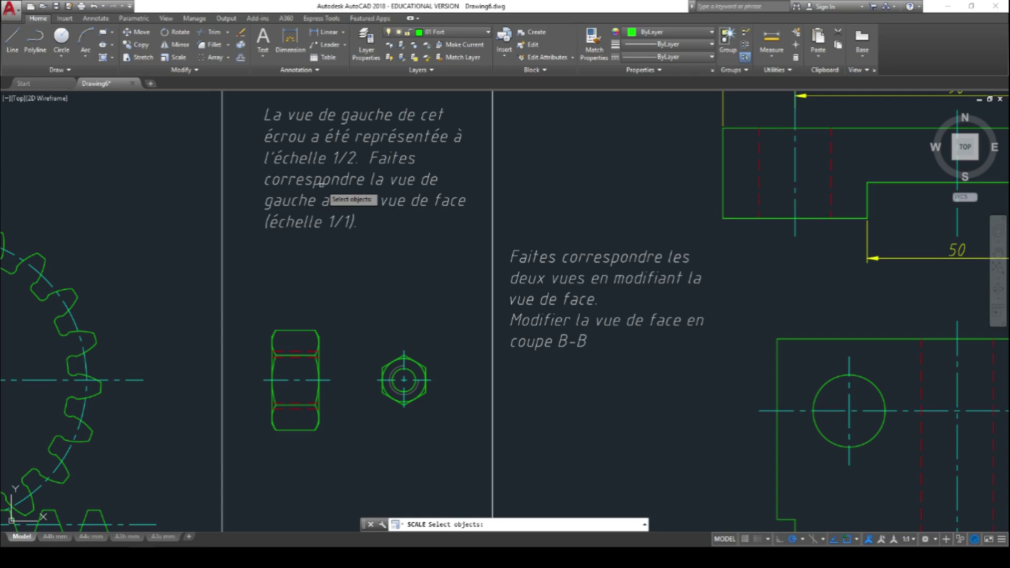
pyautogui.click(359, 327)
pyautogui.click(447, 427)
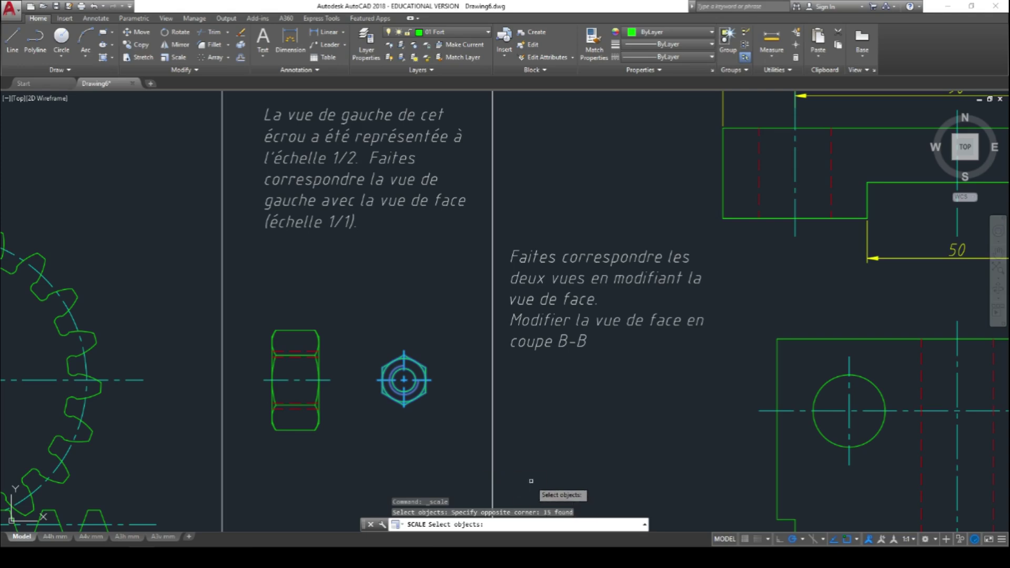
pyautogui.press('Return')
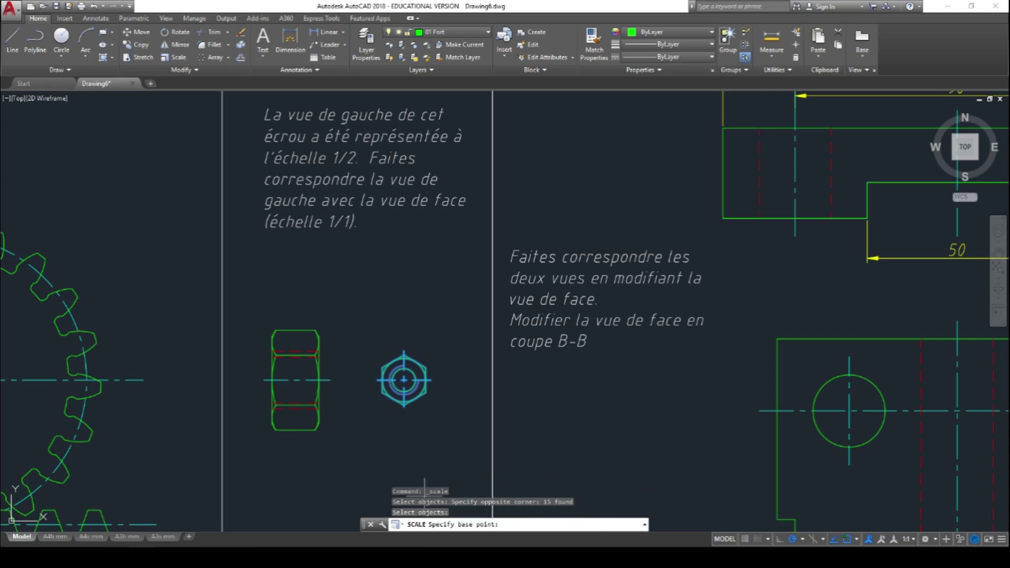
pyautogui.click(404, 380)
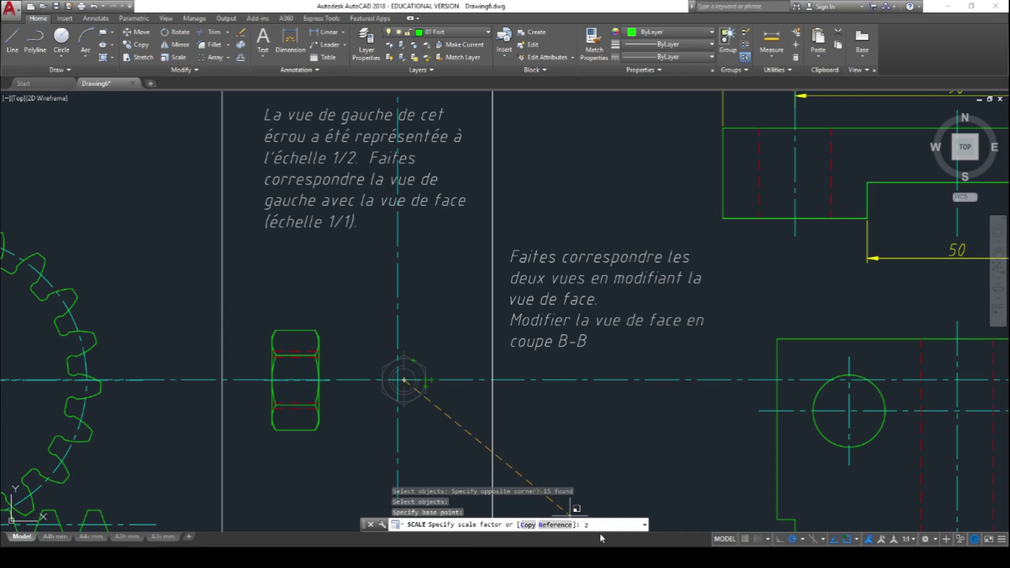
pyautogui.press('Return')
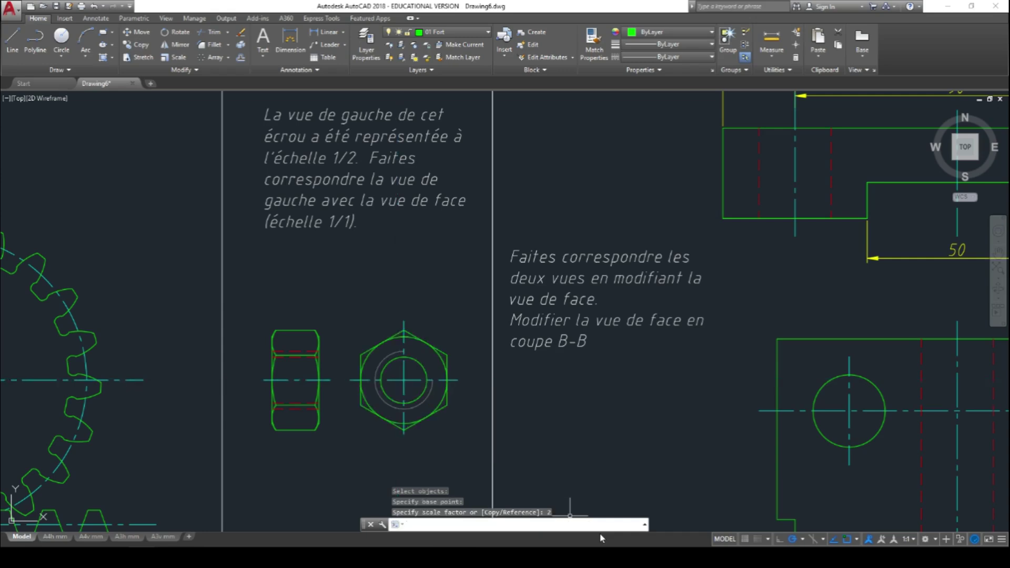
# - Stretch the left side of the two-view part's front view inward, including hole and slot edge, to align with the left edge of the view below
pyautogui.scroll(-5, 511, 424)
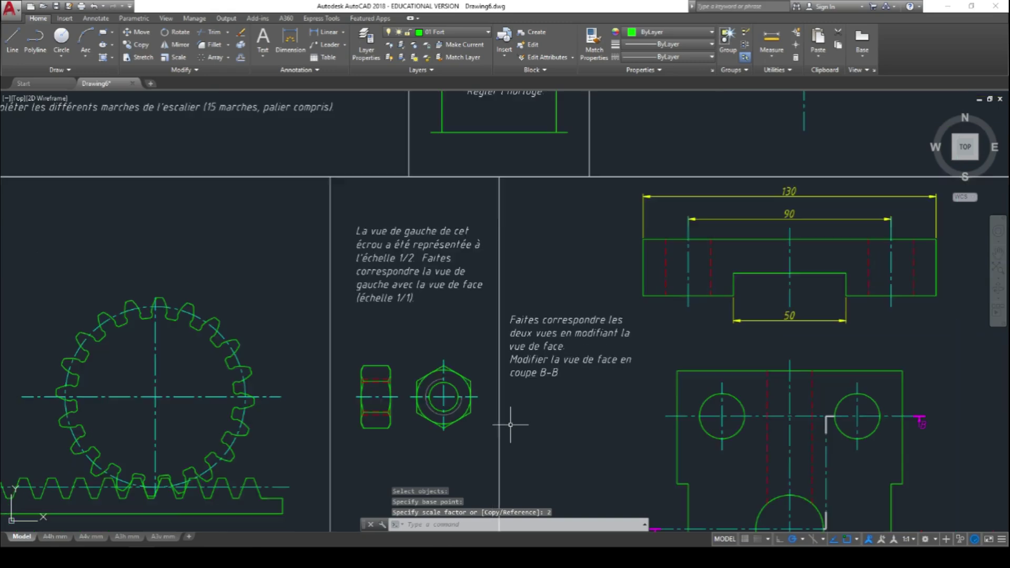
pyautogui.moveTo(573, 435)
pyautogui.mouseDown(button='middle')
pyautogui.moveTo(407, 330)
pyautogui.moveTo(388, 345)
pyautogui.mouseUp(button='middle')
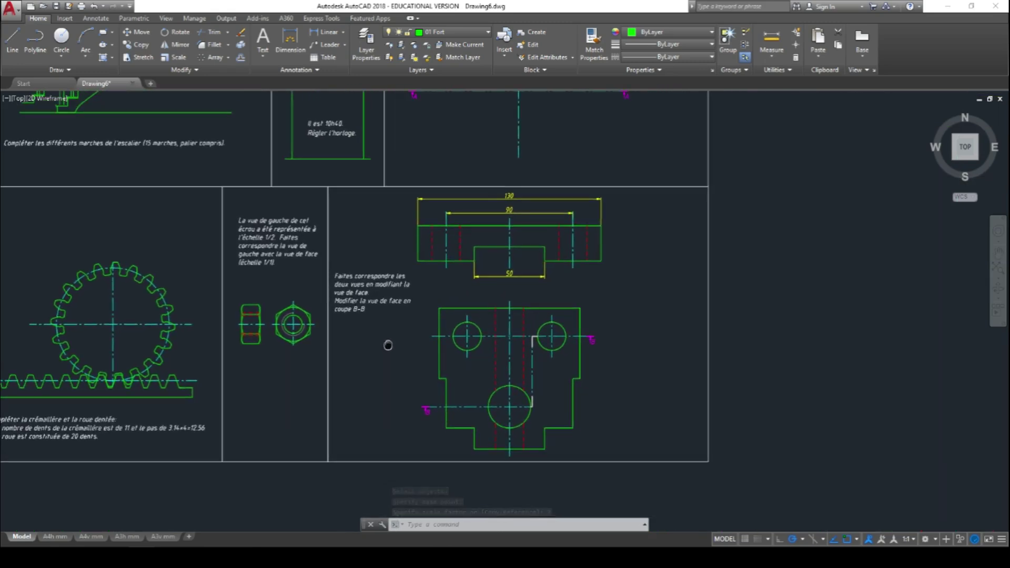
pyautogui.scroll(2, 422, 298)
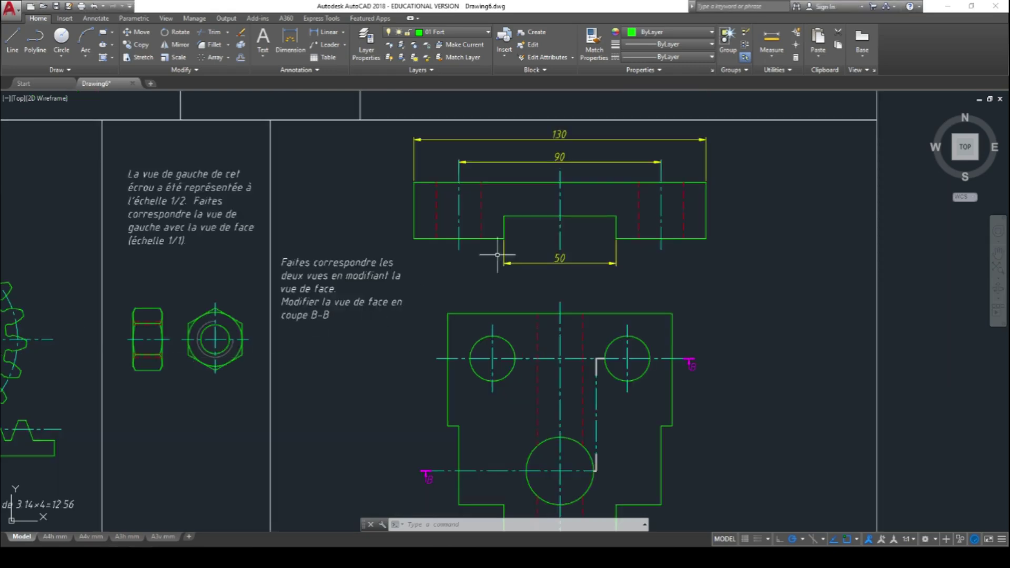
pyautogui.moveTo(462, 286); pyautogui.dragTo(486, 257, button='middle')
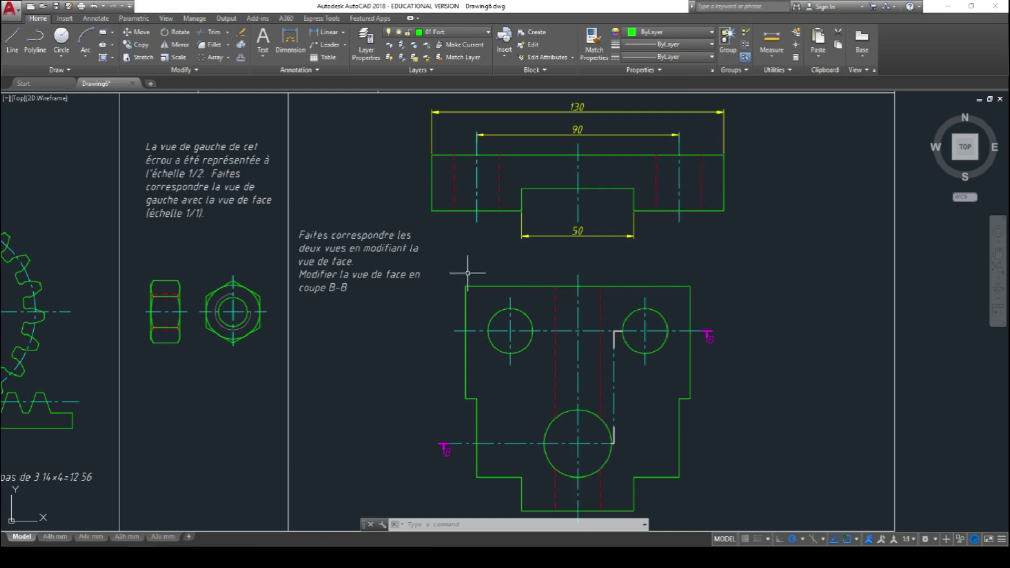
pyautogui.click(145, 58)
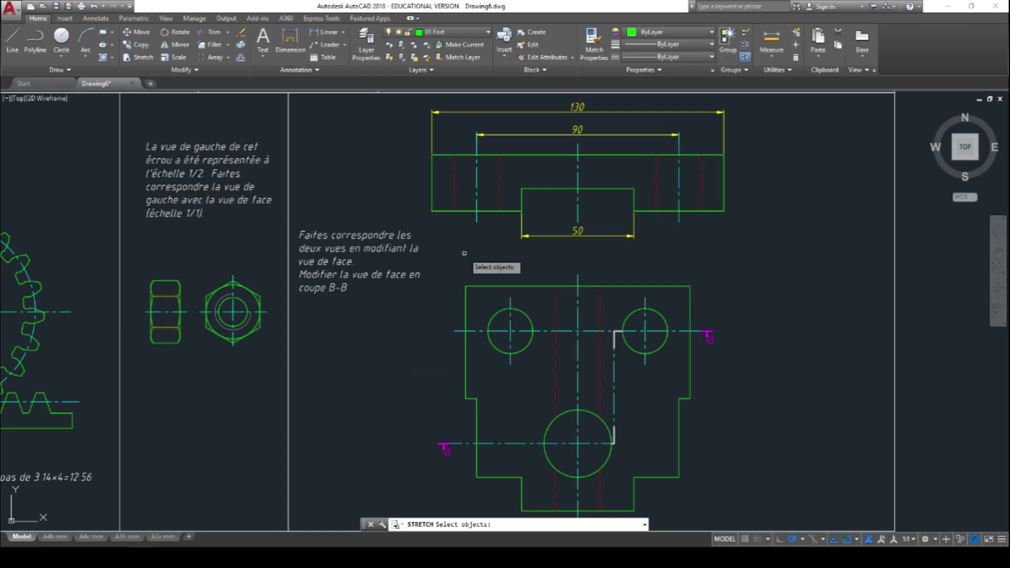
pyautogui.click(546, 266)
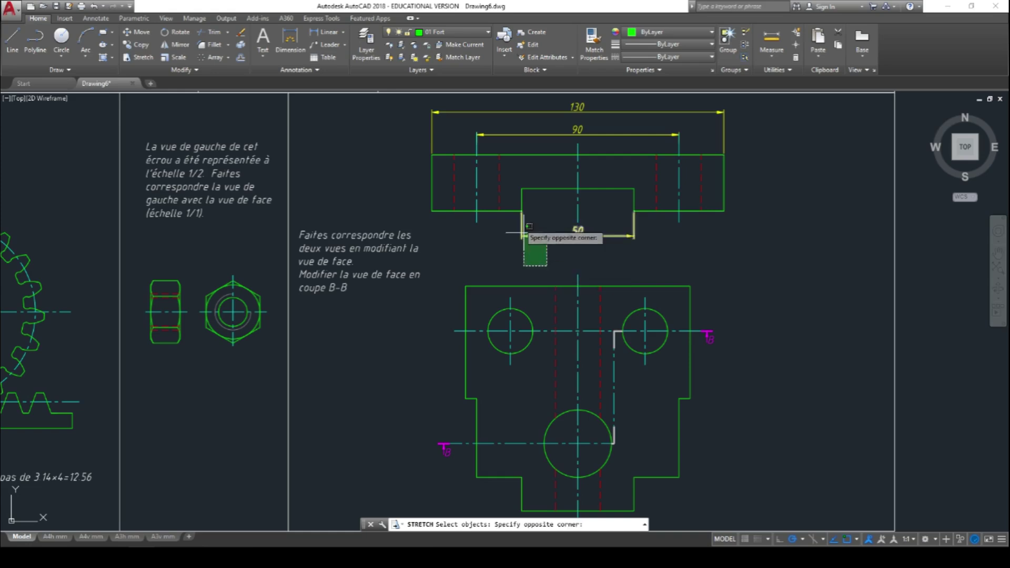
pyautogui.click(424, 109)
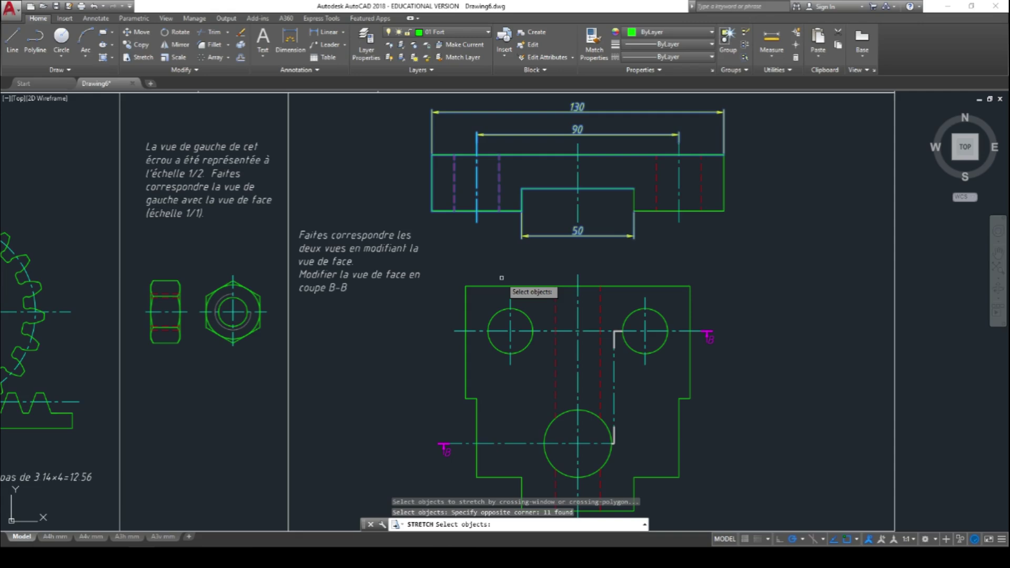
pyautogui.press('Return')
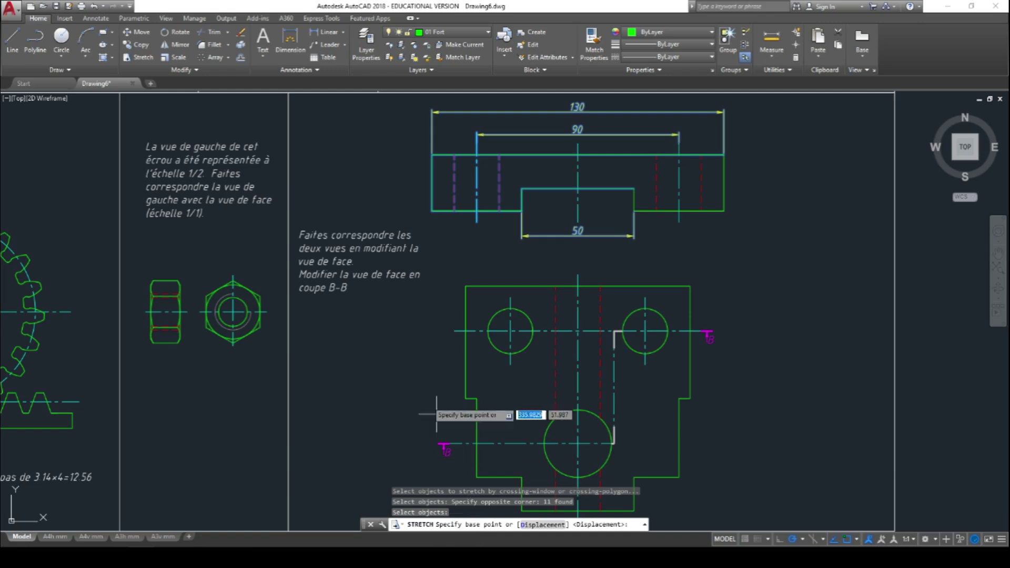
pyautogui.click(431, 211)
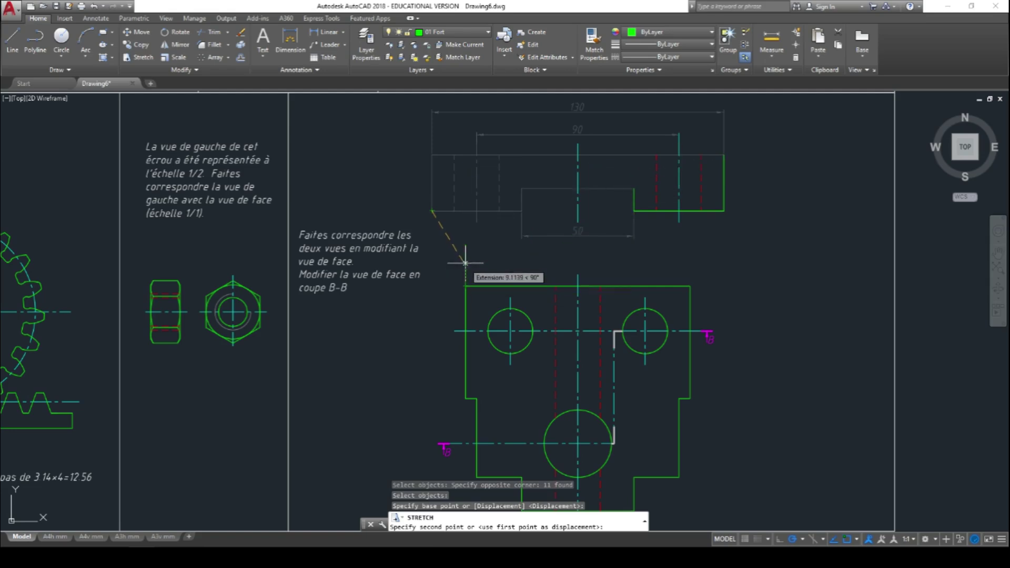
pyautogui.click(466, 211)
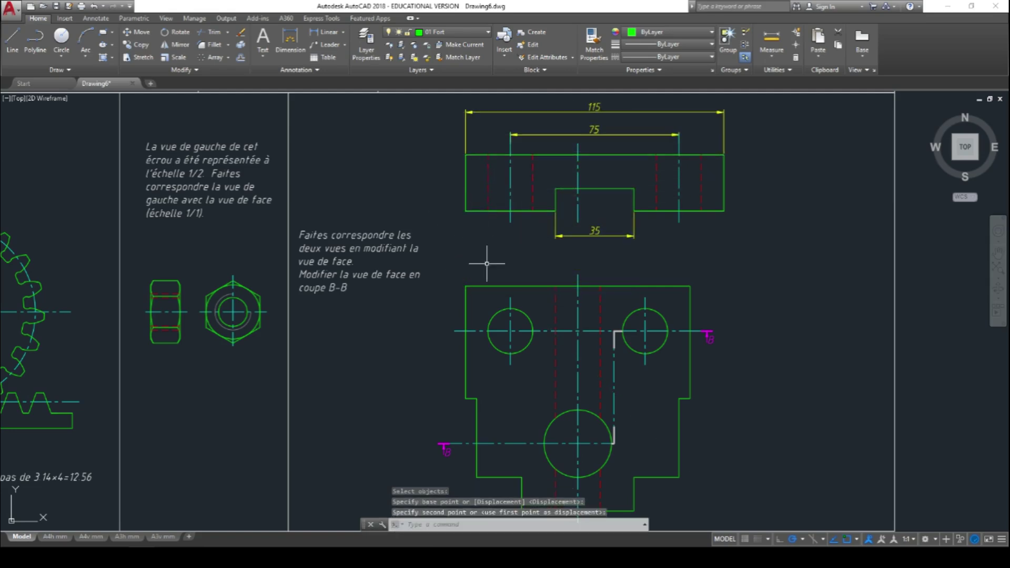
# - Stretch the right side of the front view inward, including its hole and slot edge, to align with the right edge of the view below
pyautogui.moveTo(804, 304); pyautogui.dragTo(698, 329, button='middle')
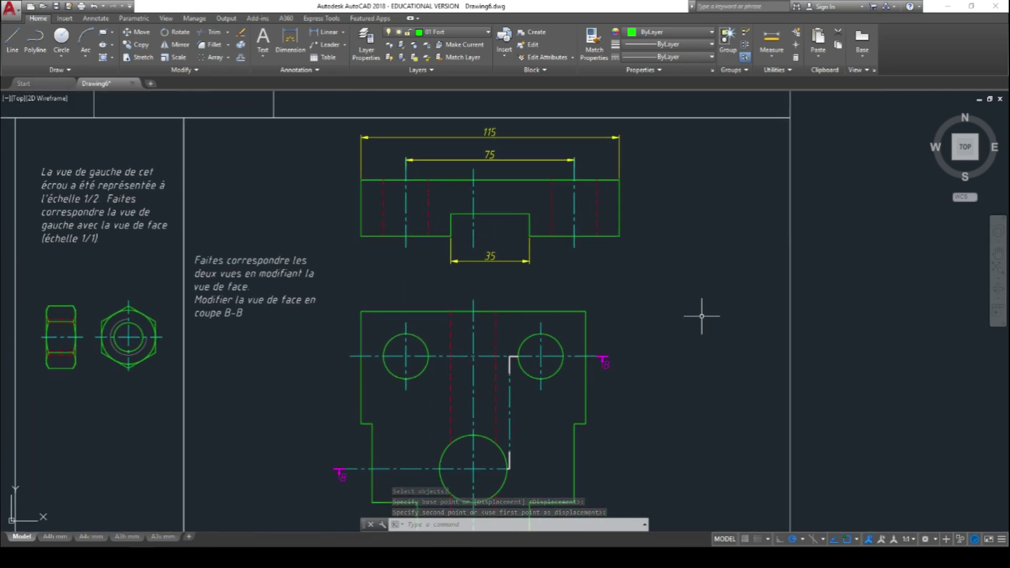
pyautogui.press('Return')
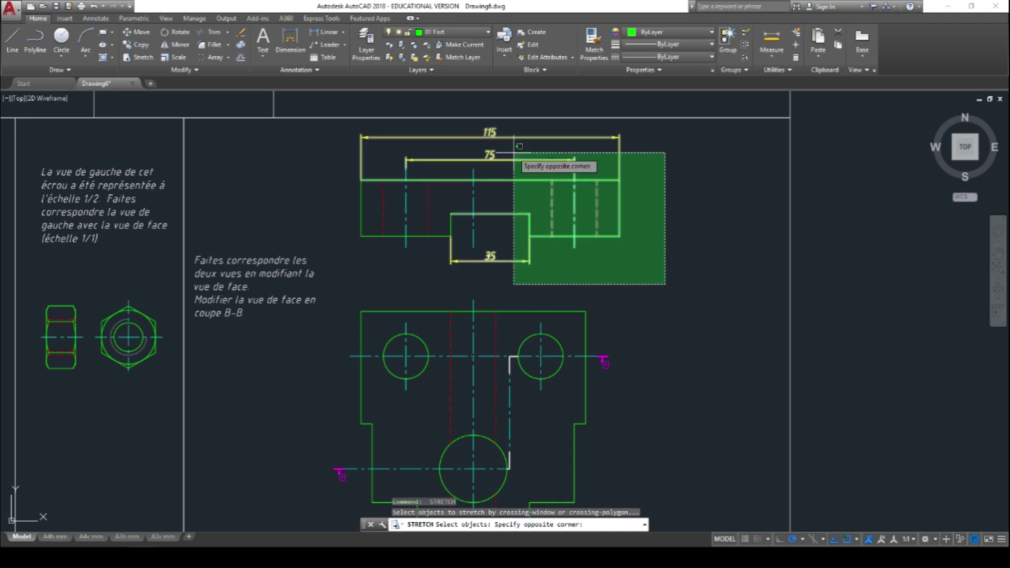
pyautogui.click(514, 127)
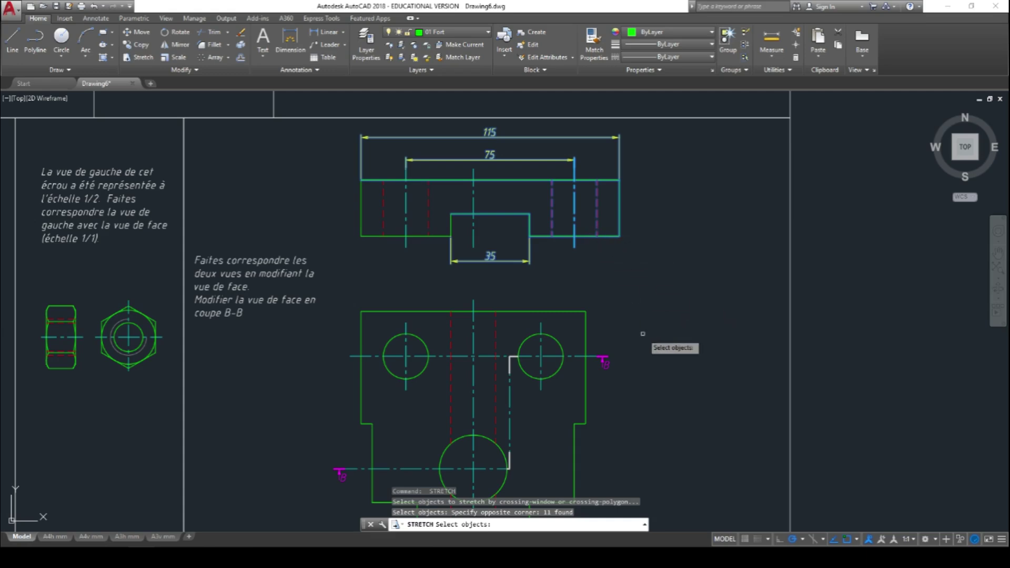
pyautogui.press('Return')
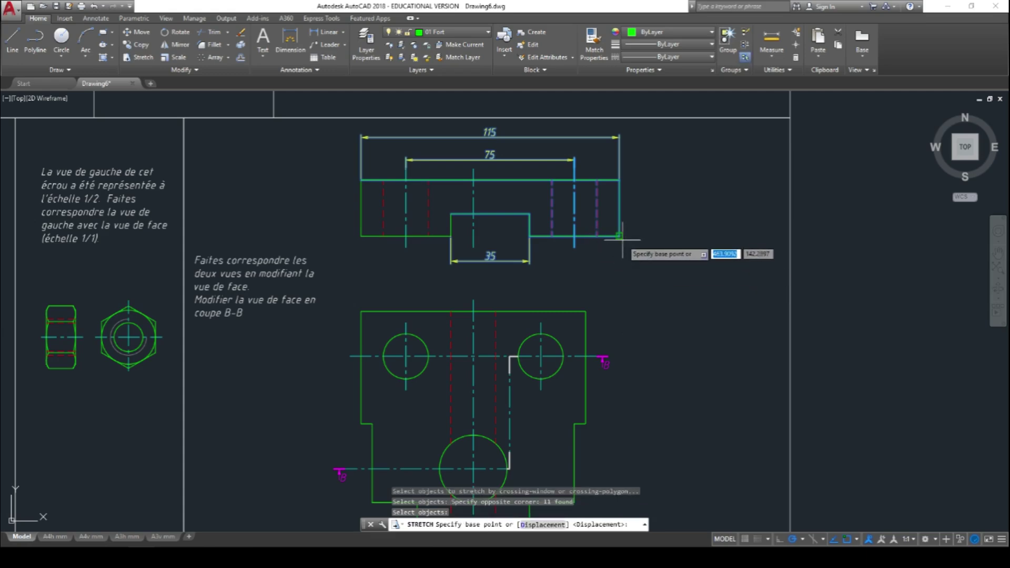
pyautogui.click(621, 237)
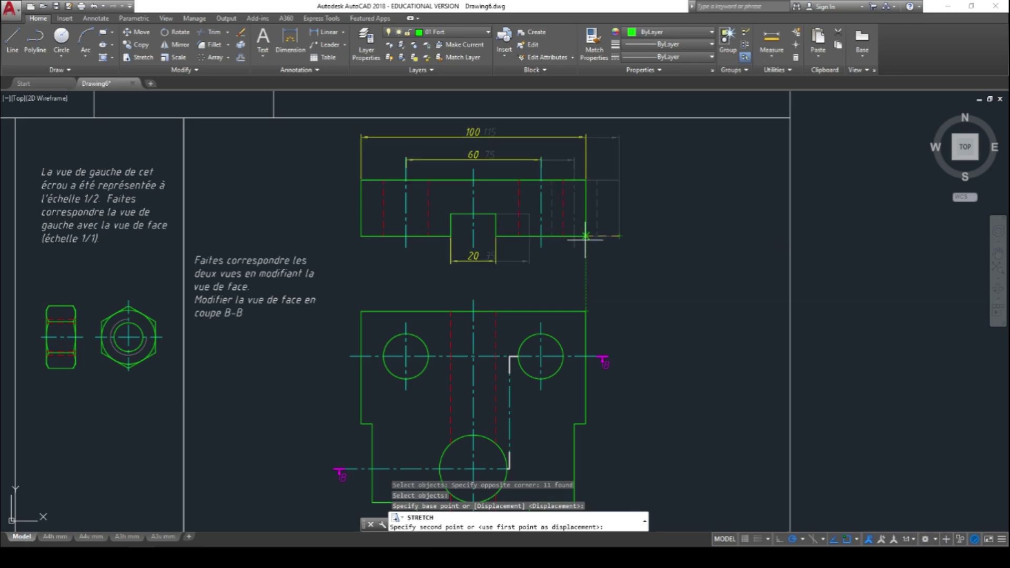
pyautogui.click(586, 237)
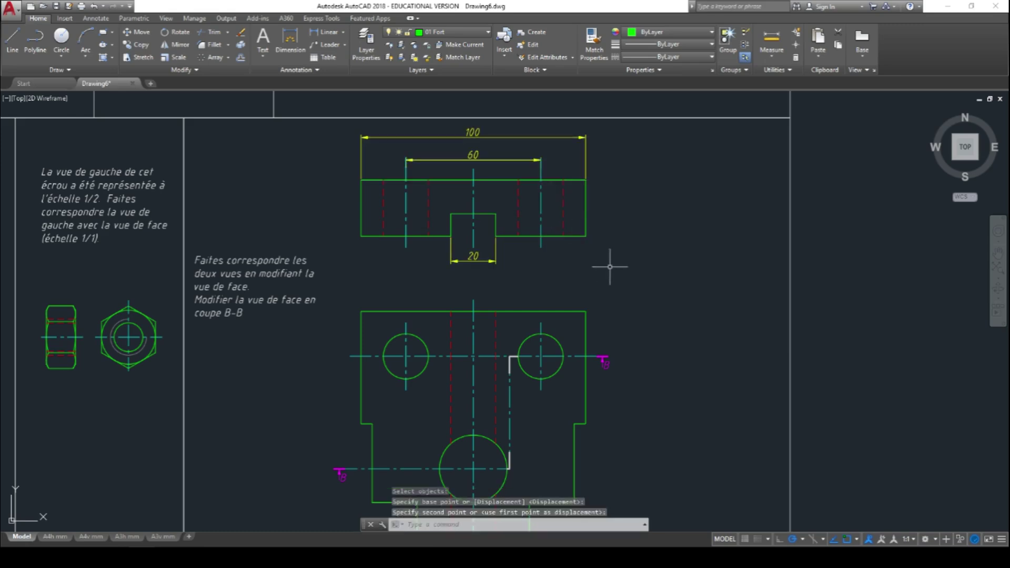
pyautogui.scroll(-2, 564, 296)
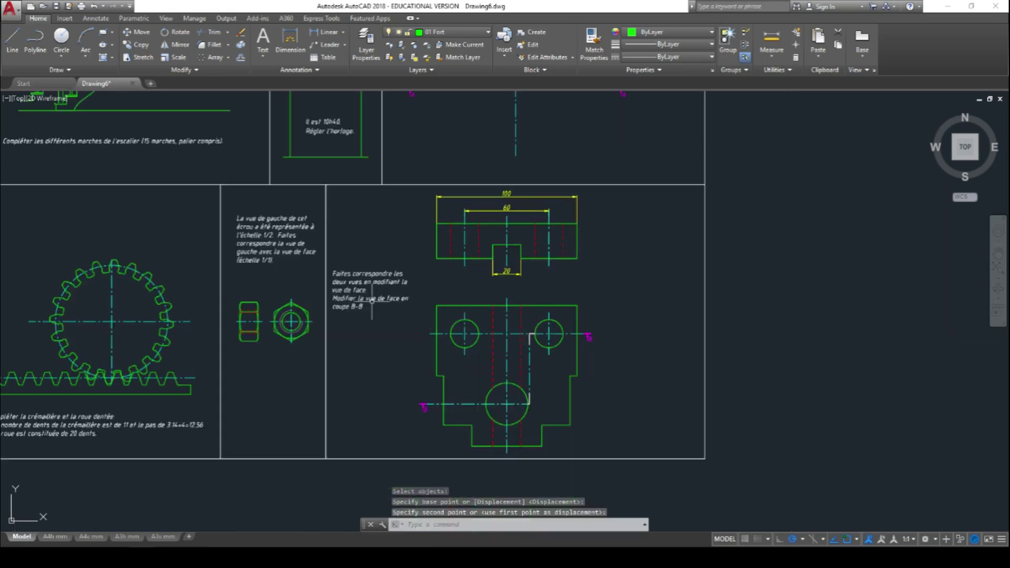